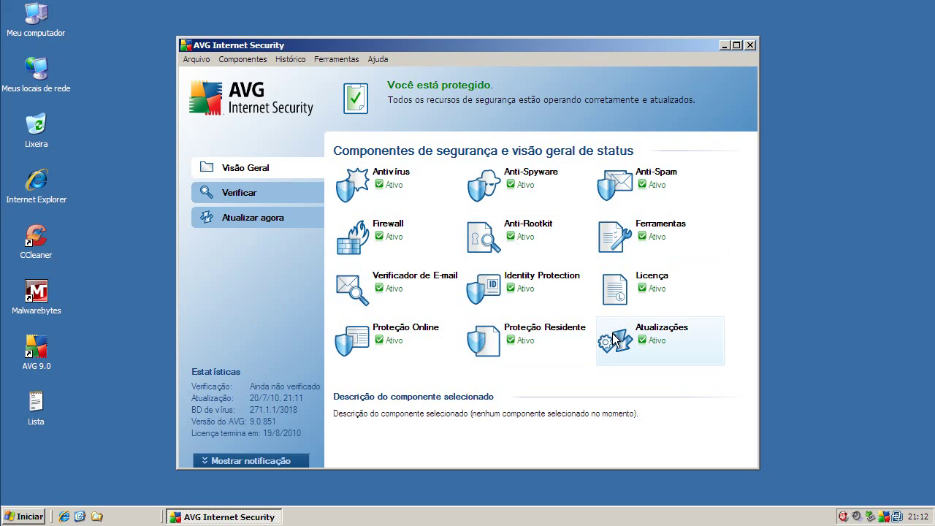
# Update AVG Internet Security, dismiss the update notification, and close the program window.
pyautogui.click(258, 217)
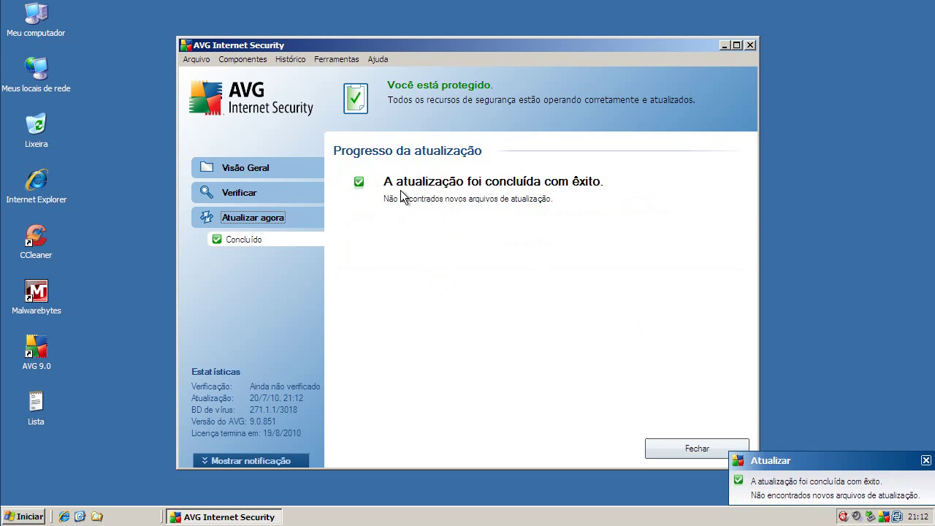
pyautogui.click(667, 449)
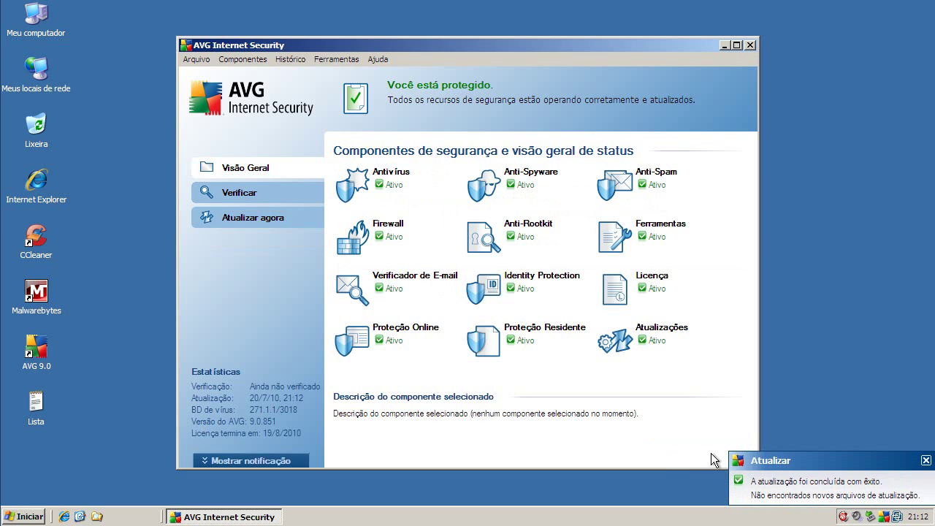
pyautogui.click(926, 461)
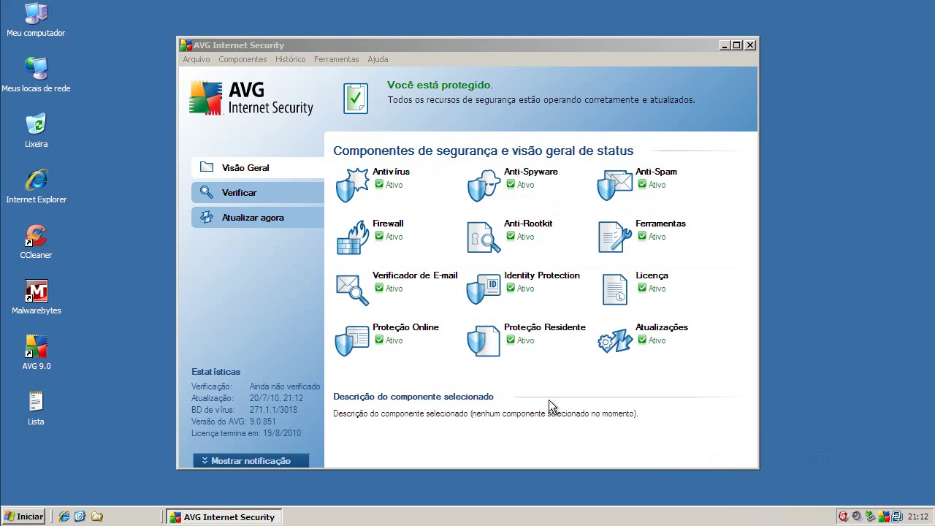
pyautogui.click(750, 45)
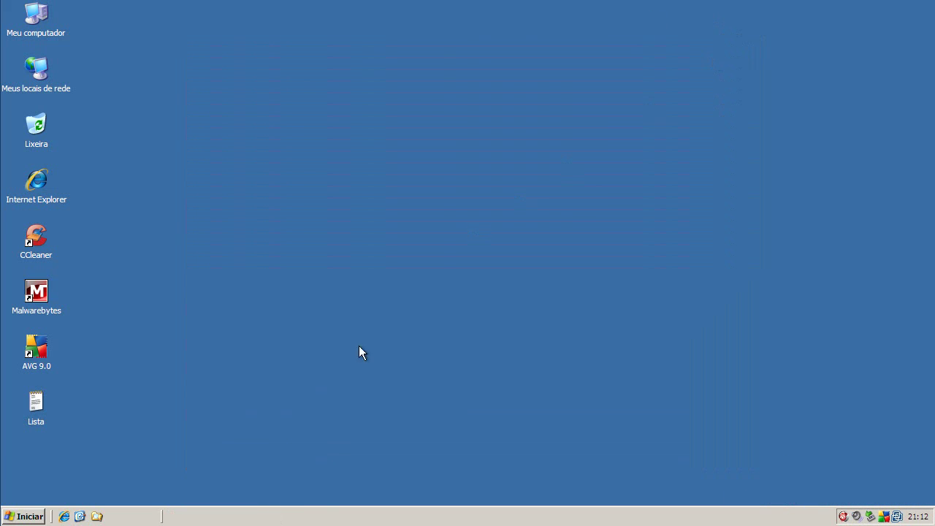
# Open the Windows Task Manager and list the running processes sorted by image name in ascending order.
pyautogui.rightClick(313, 518)
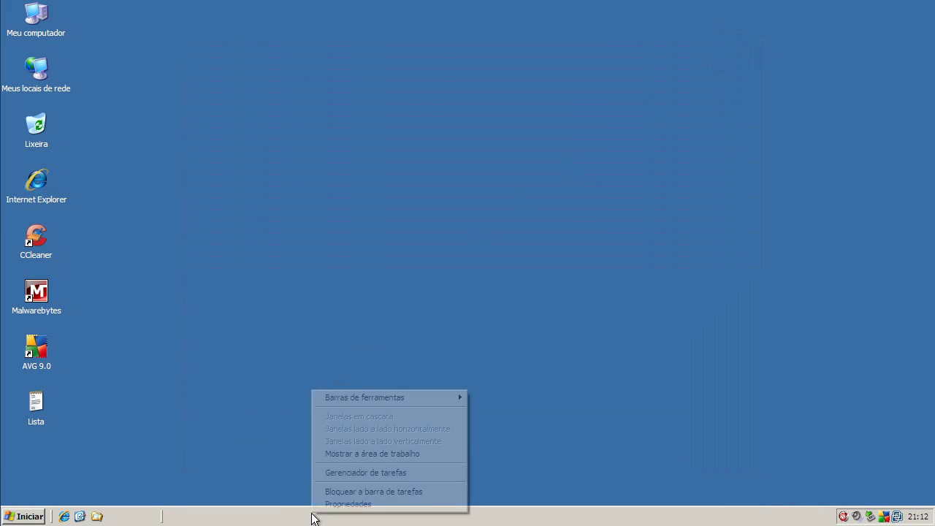
pyautogui.click(329, 473)
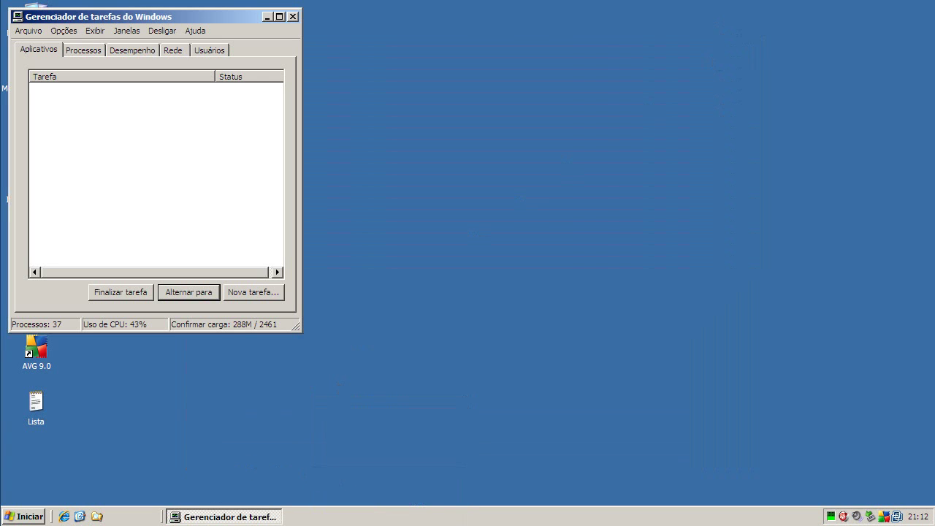
pyautogui.click(84, 50)
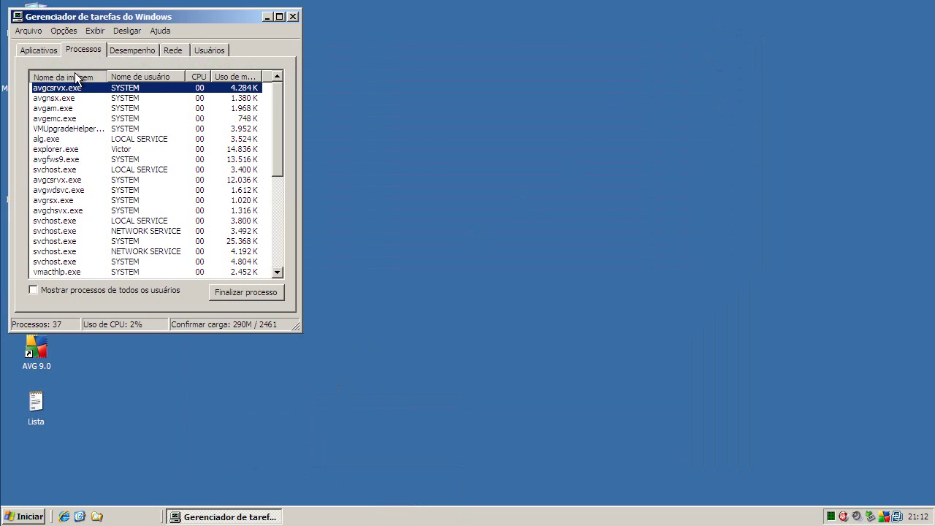
pyautogui.click(79, 76)
pyautogui.click(78, 76)
pyautogui.click(79, 76)
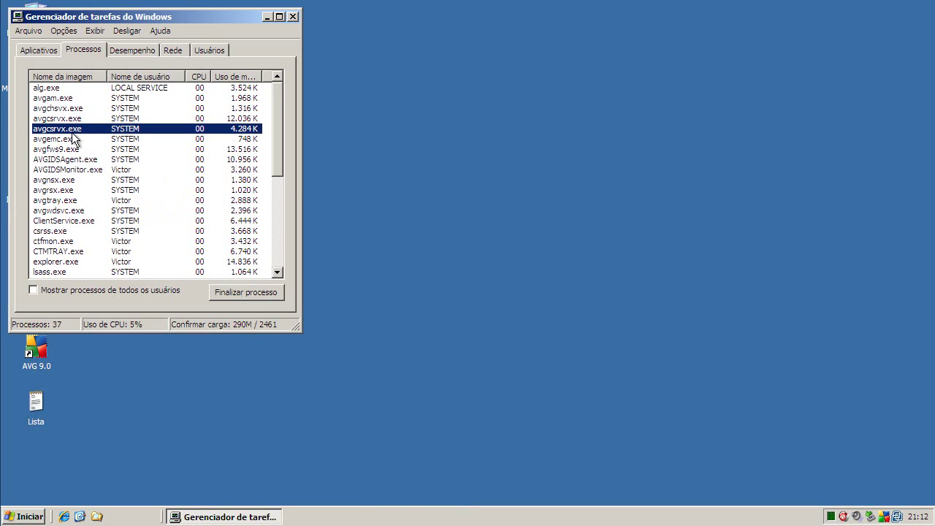
# Examine the AVG processes and their memory usage one by one, and minimize the Task Manager.
pyautogui.click(57, 171)
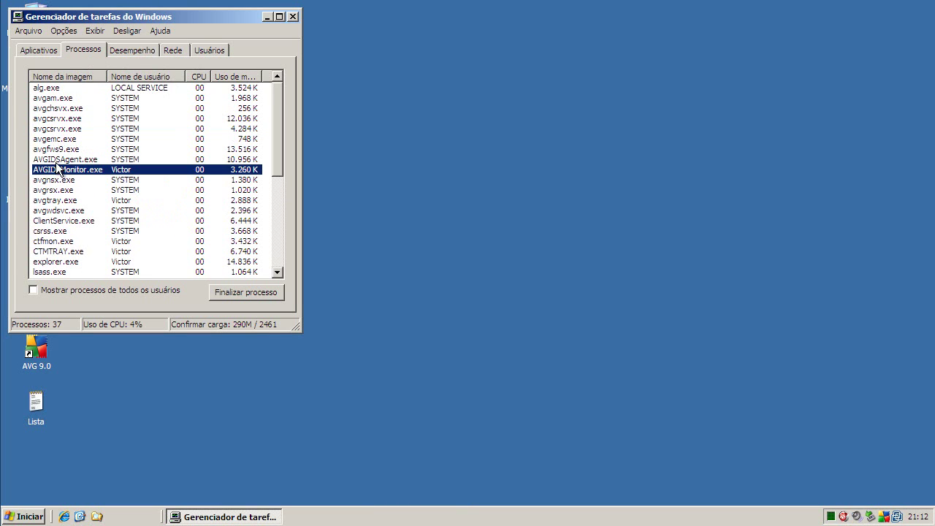
pyautogui.click(57, 161)
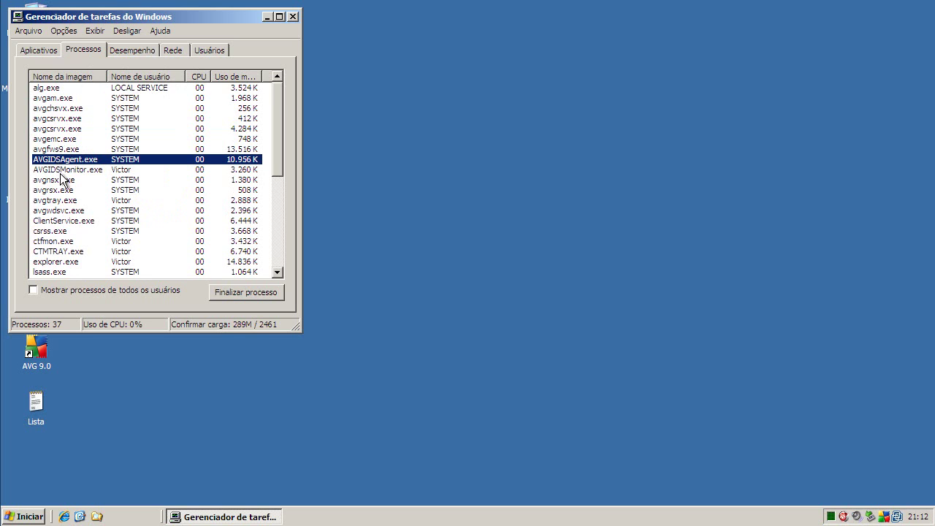
pyautogui.click(62, 192)
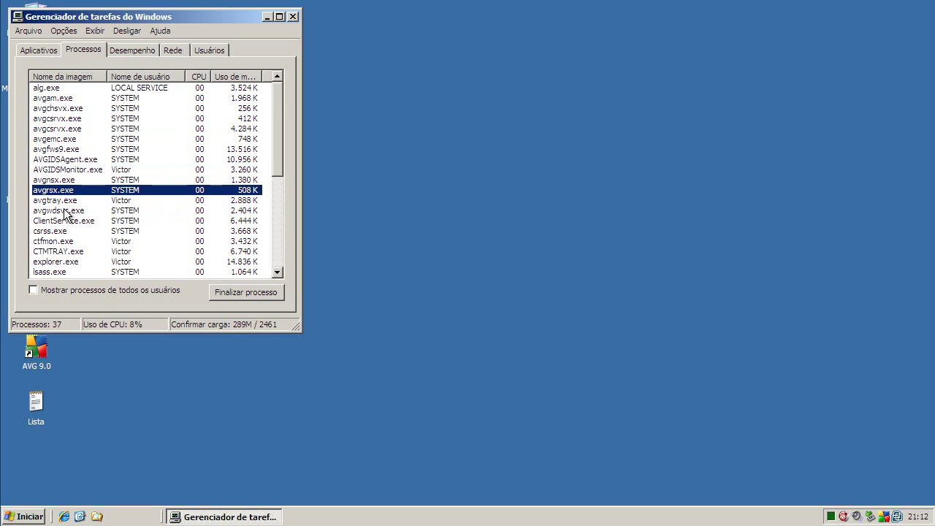
pyautogui.click(65, 212)
pyautogui.click(64, 201)
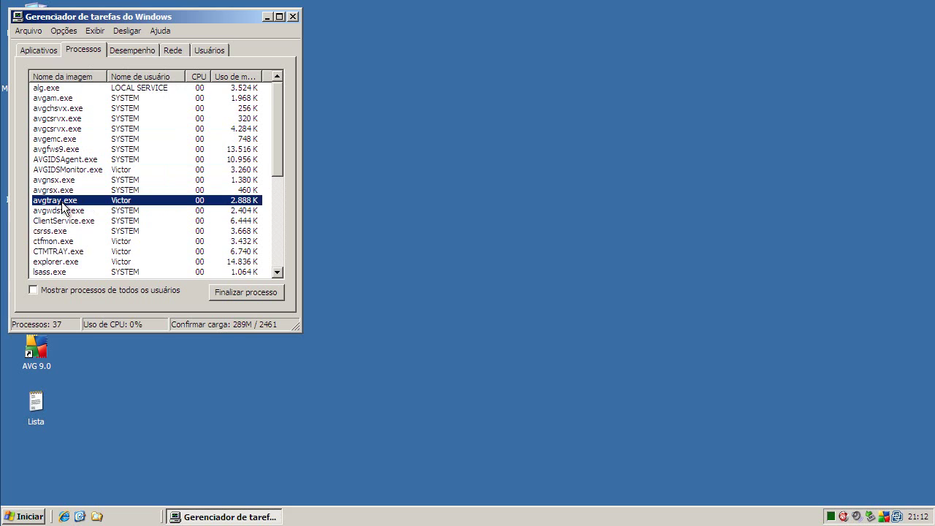
pyautogui.click(62, 191)
pyautogui.click(59, 180)
pyautogui.click(59, 171)
pyautogui.click(59, 160)
pyautogui.click(58, 150)
pyautogui.click(57, 139)
pyautogui.click(57, 130)
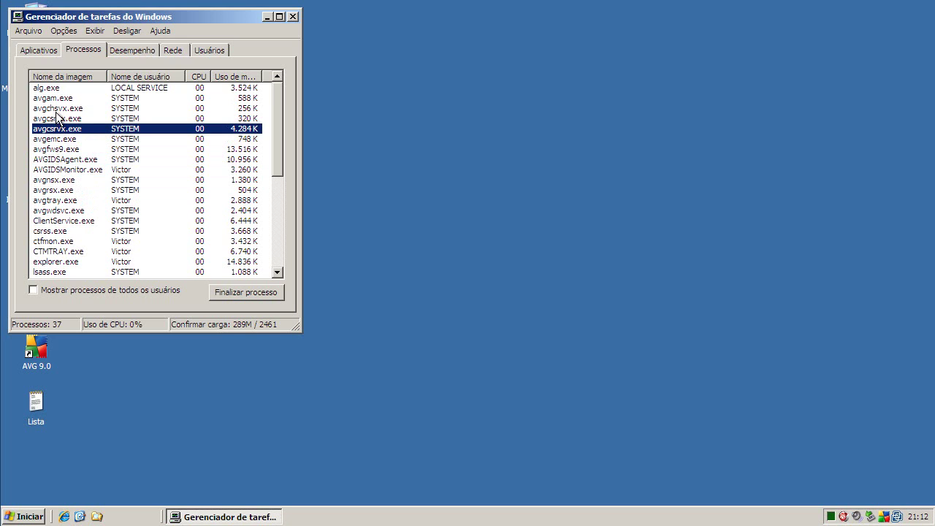
pyautogui.click(56, 119)
pyautogui.click(57, 110)
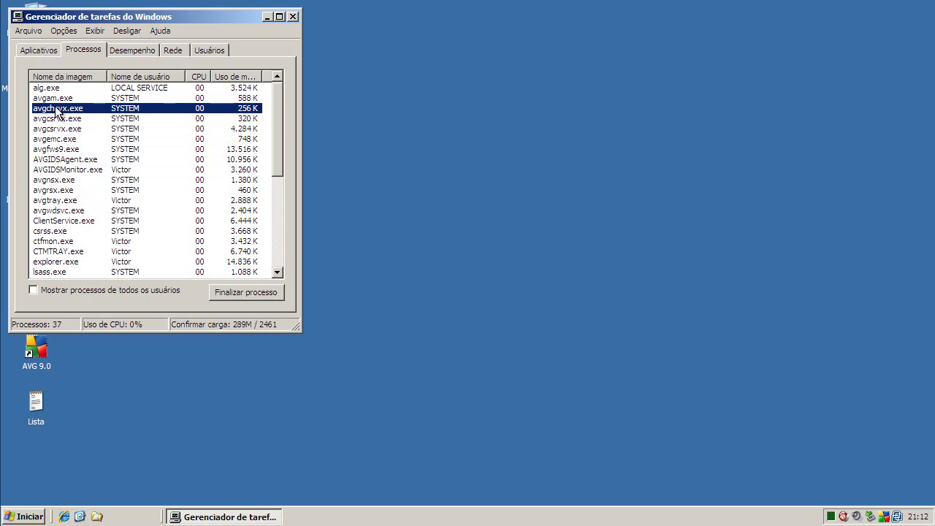
pyautogui.click(55, 101)
pyautogui.click(52, 91)
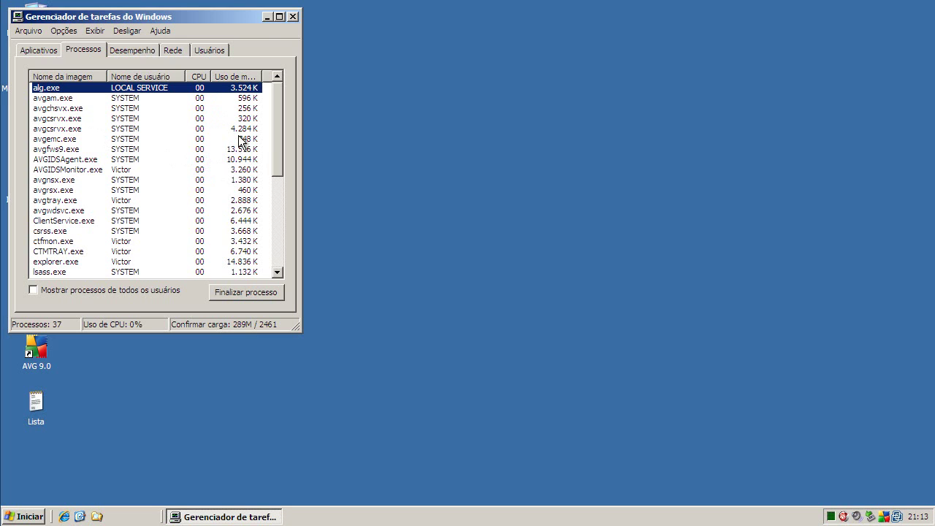
pyautogui.click(269, 16)
# Open the Lista file on the desktop and copy the malware address 333.gorgrengos.com/b/exe.exe.
pyautogui.doubleClick(40, 396)
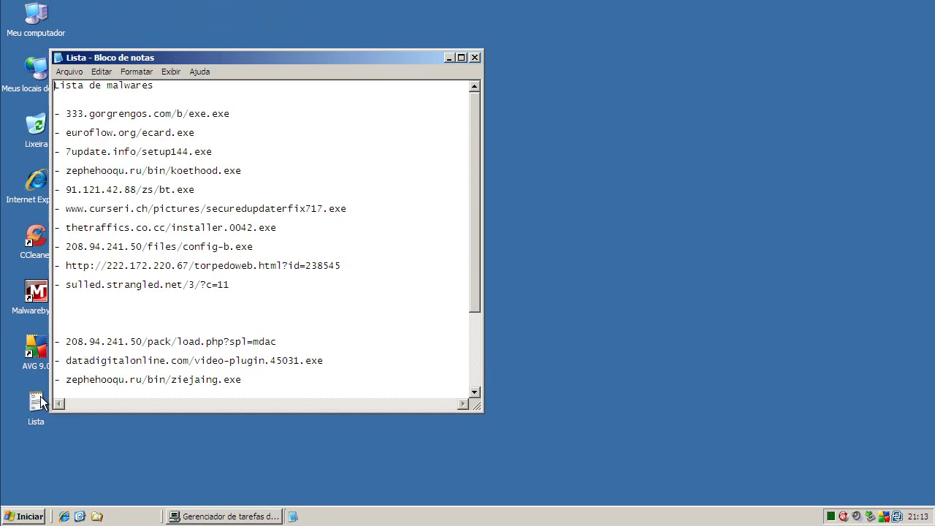
pyautogui.moveTo(67, 111); pyautogui.dragTo(273, 119)
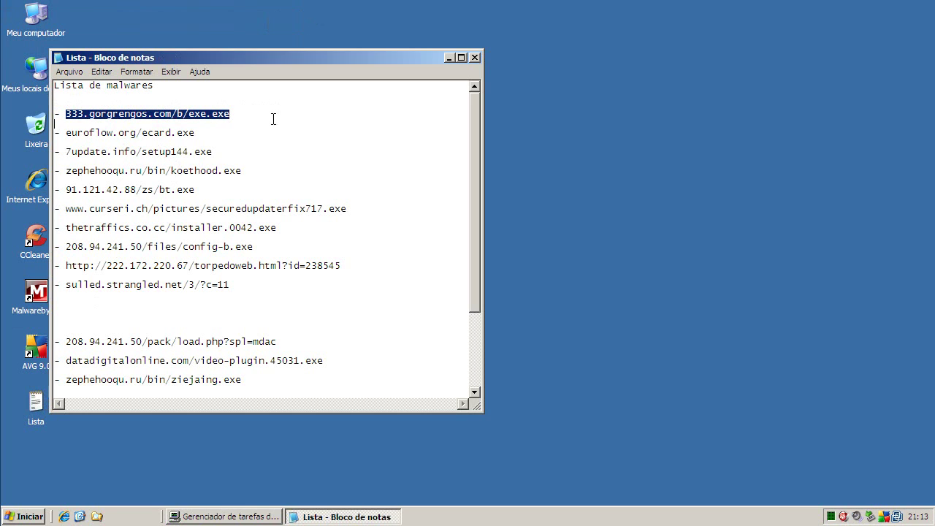
pyautogui.rightClick(228, 111)
pyautogui.click(251, 151)
# Launch Internet Explorer and go to the copied address 333.gorgrengos.com/b/exe.exe.
pyautogui.click(64, 516)
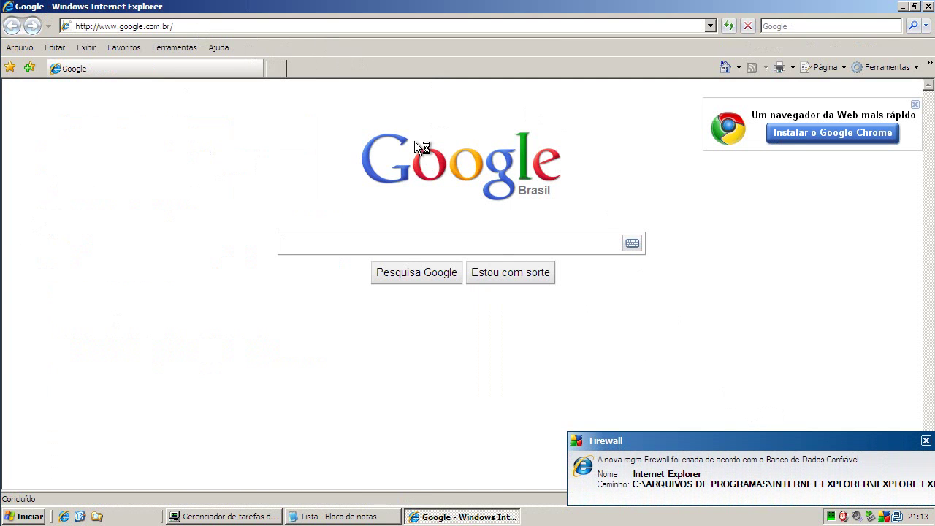
pyautogui.click(242, 28)
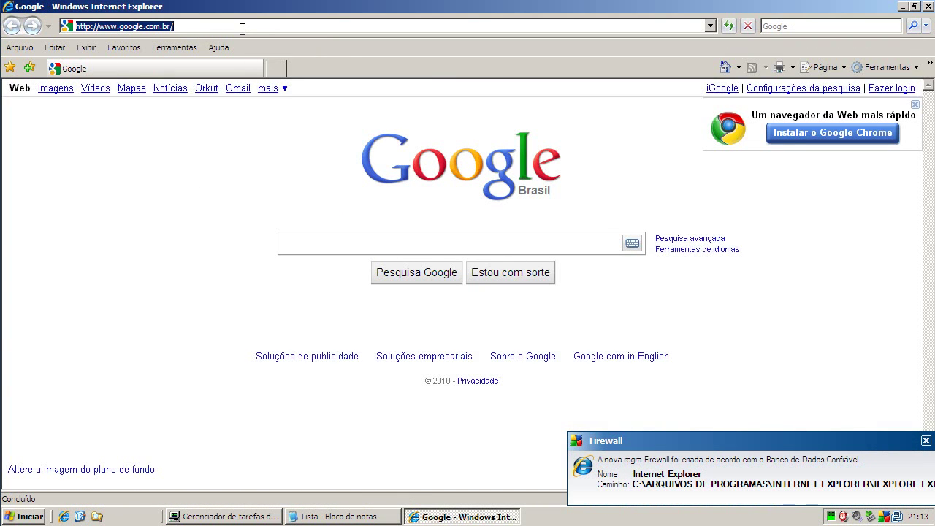
pyautogui.hotkey('ctrl', 'v')
pyautogui.press('Return')
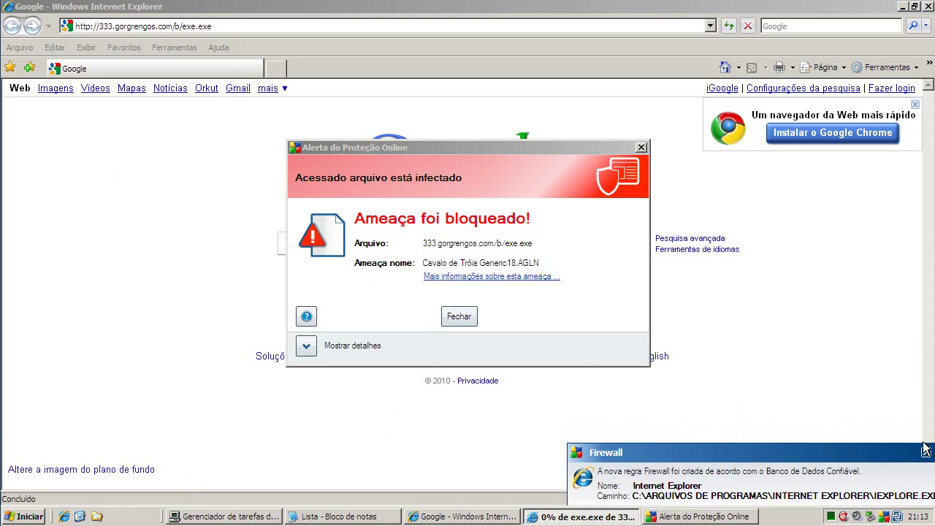
# Close the AVG threat alert and try to run the exe.exe download despite the unknown publisher, dismissing the remaining dialog.
pyautogui.click(464, 321)
pyautogui.click(464, 326)
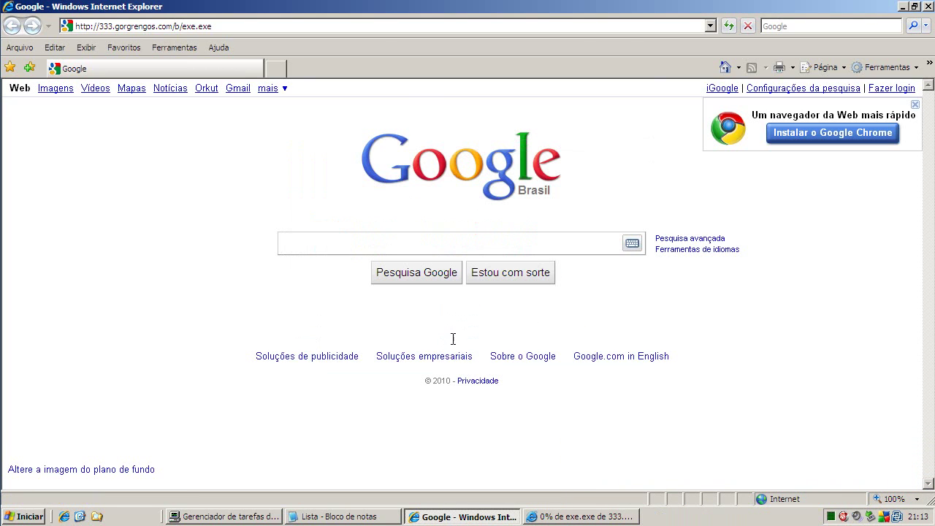
pyautogui.click(541, 519)
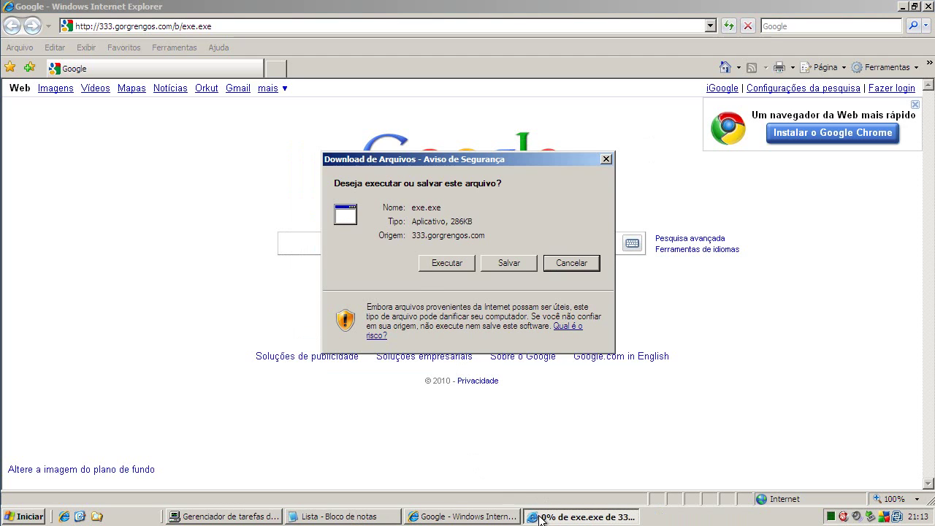
pyautogui.click(440, 264)
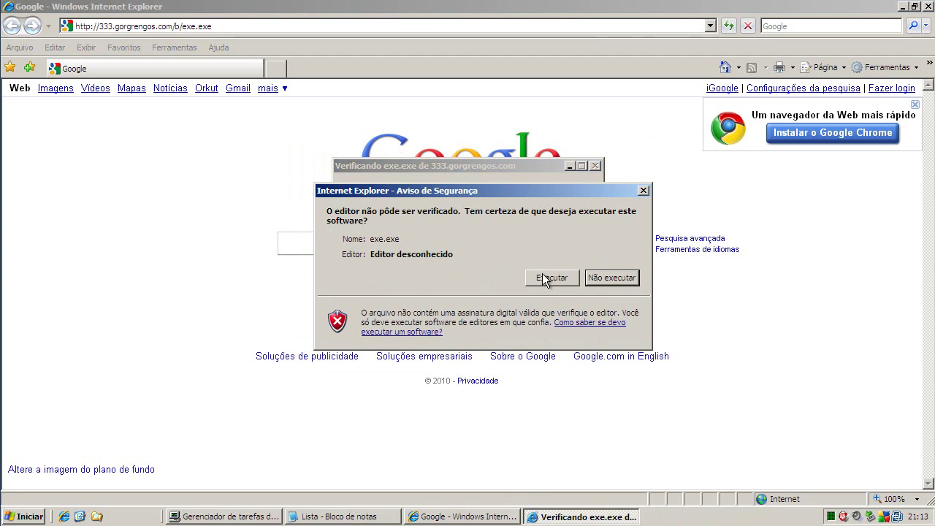
pyautogui.click(542, 273)
pyautogui.click(470, 292)
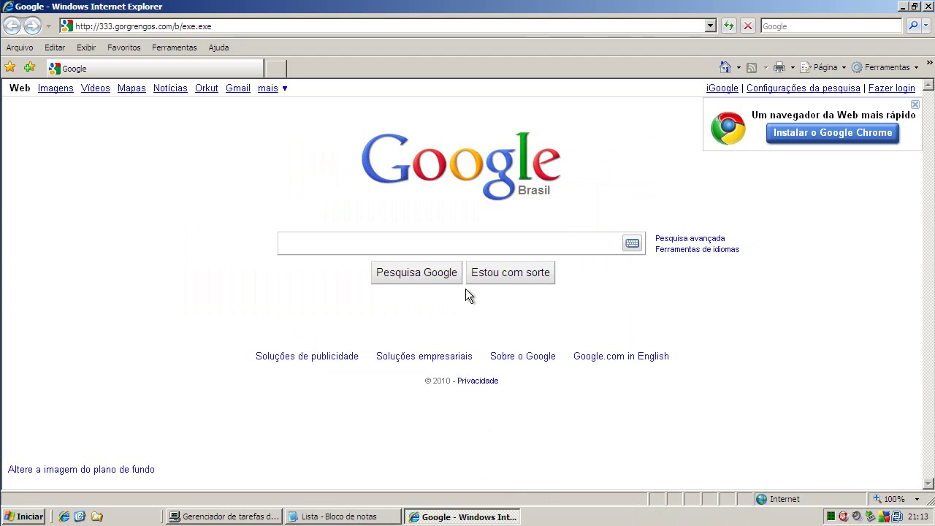
# Try to run euroflow.org/ecard.exe from the malware list in Internet Explorer, closing the AVG alert and the error dialog.
pyautogui.click(351, 516)
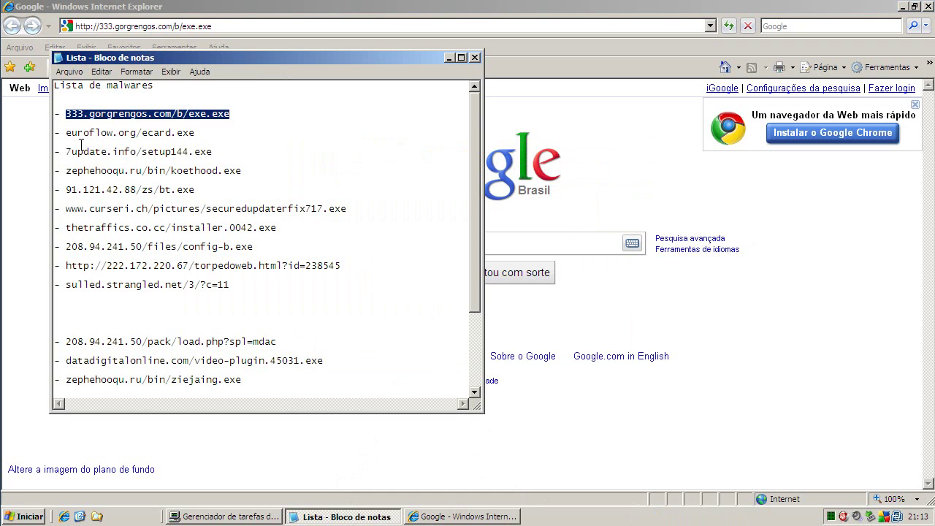
pyautogui.moveTo(67, 134); pyautogui.dragTo(265, 134)
pyautogui.rightClick(168, 134)
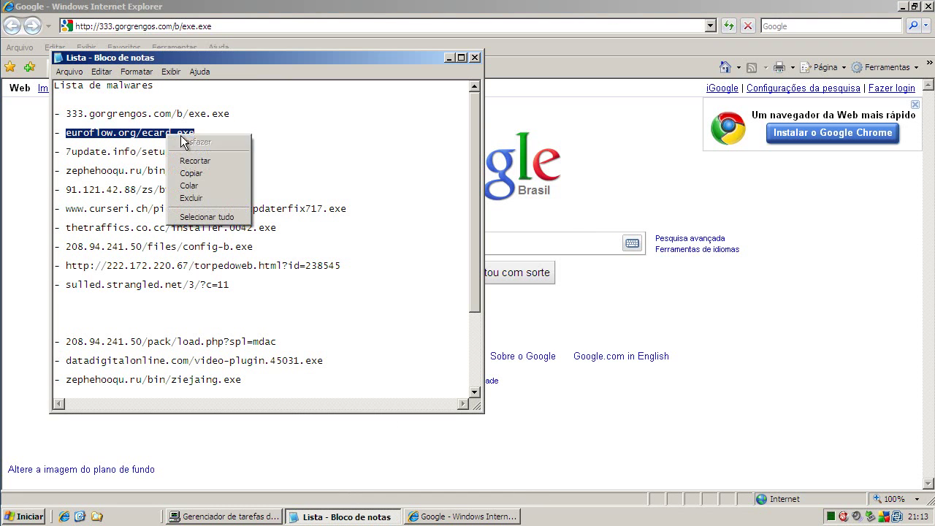
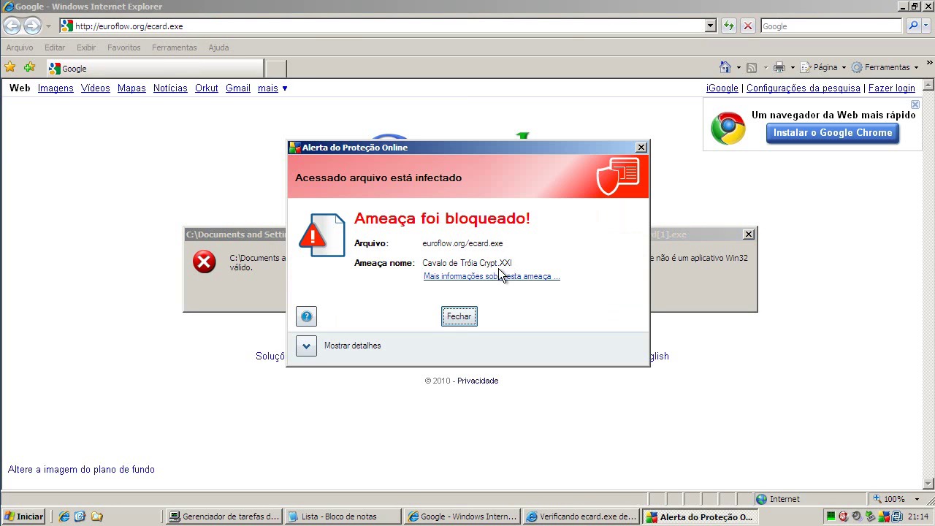
pyautogui.click(462, 319)
pyautogui.click(472, 296)
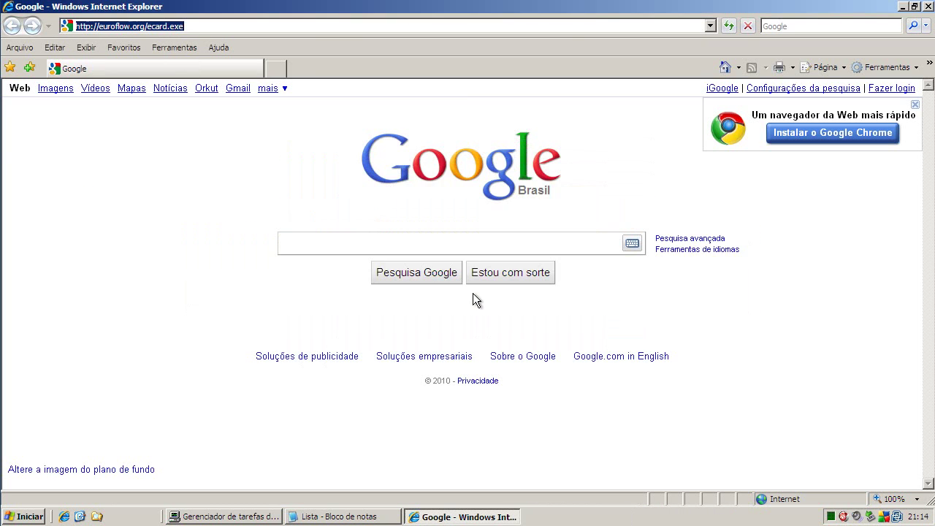
# Copy 7update.info/setup144.exe from the malware list and try to run it in Internet Explorer, closing the AVG alert and remaining dialogs.
pyautogui.click(387, 517)
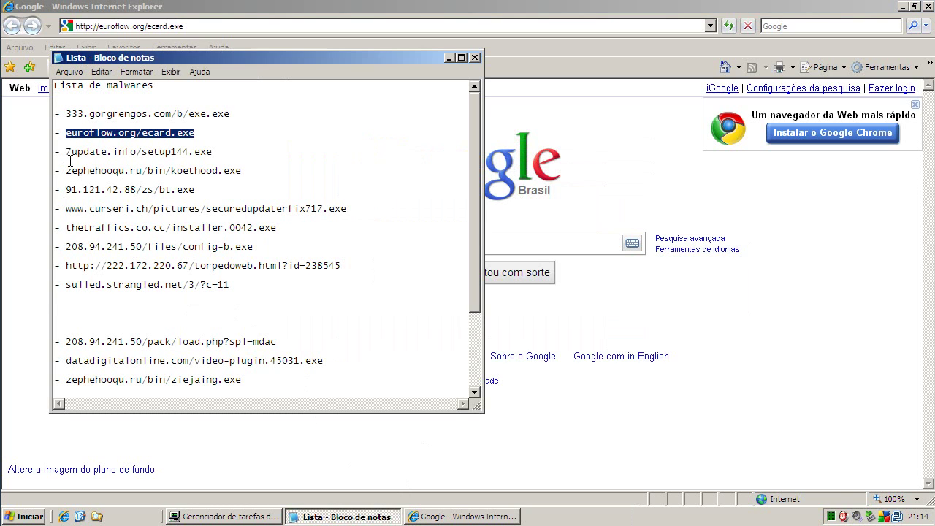
pyautogui.moveTo(66, 153); pyautogui.dragTo(212, 152)
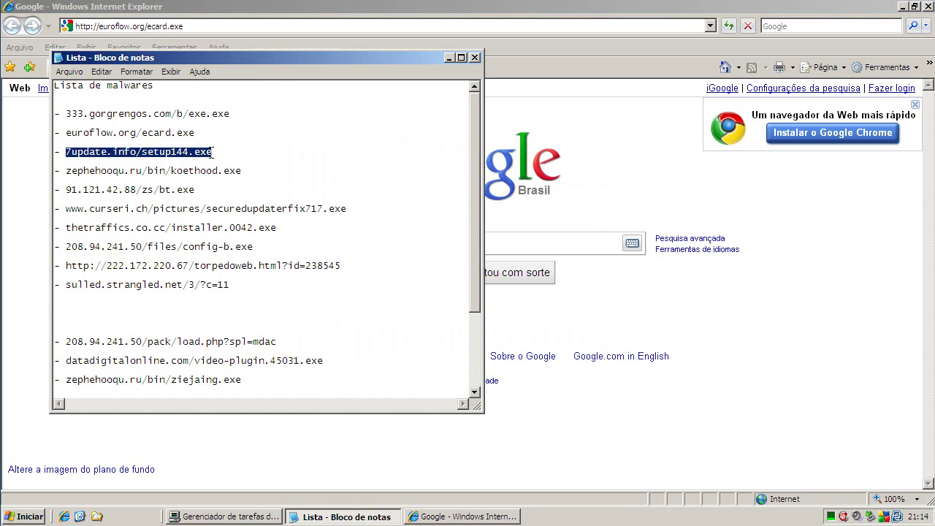
pyautogui.rightClick(176, 159)
pyautogui.click(227, 192)
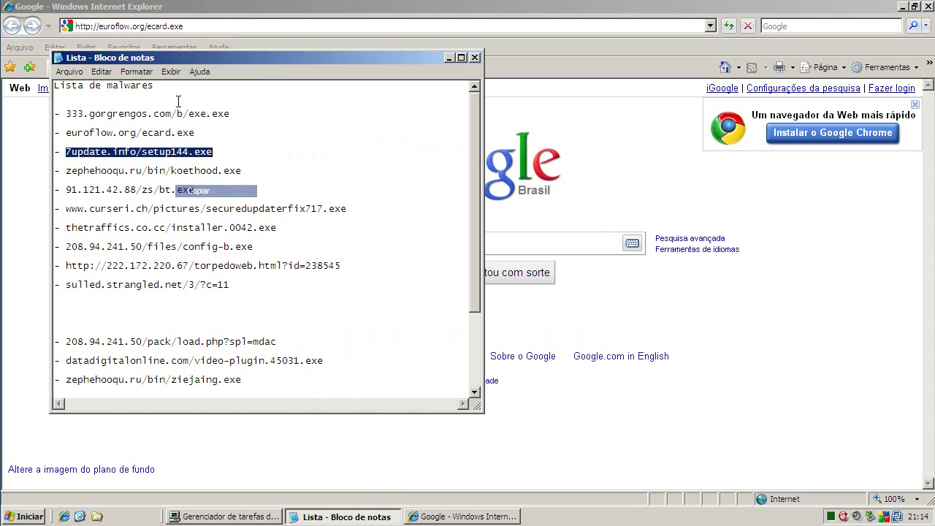
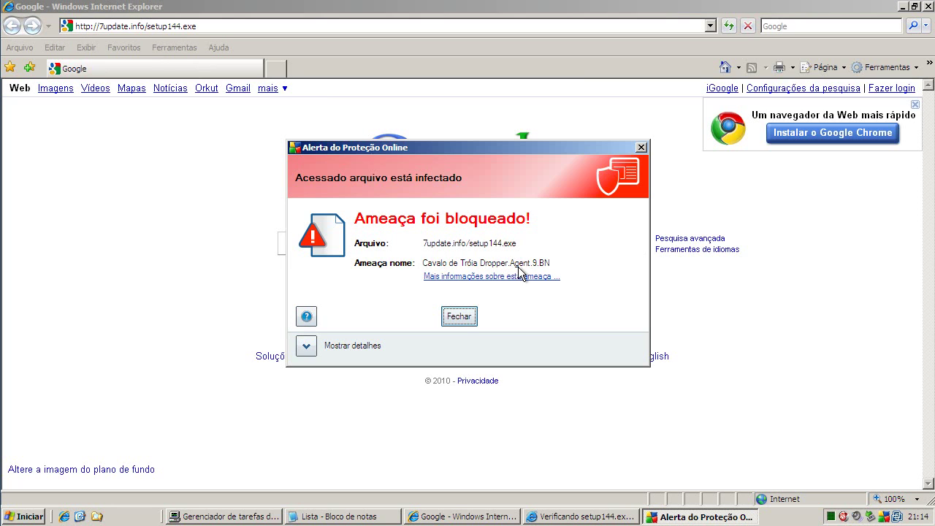
pyautogui.click(459, 317)
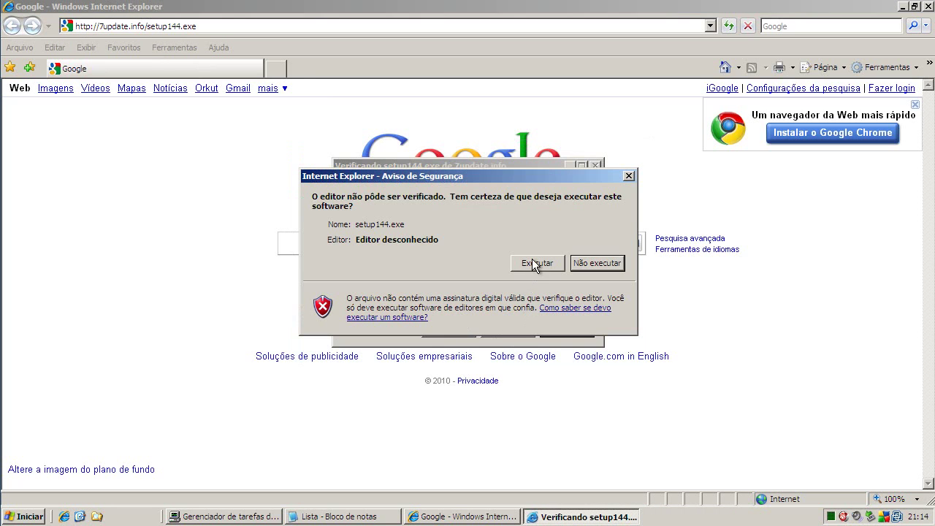
pyautogui.click(533, 319)
pyautogui.click(488, 291)
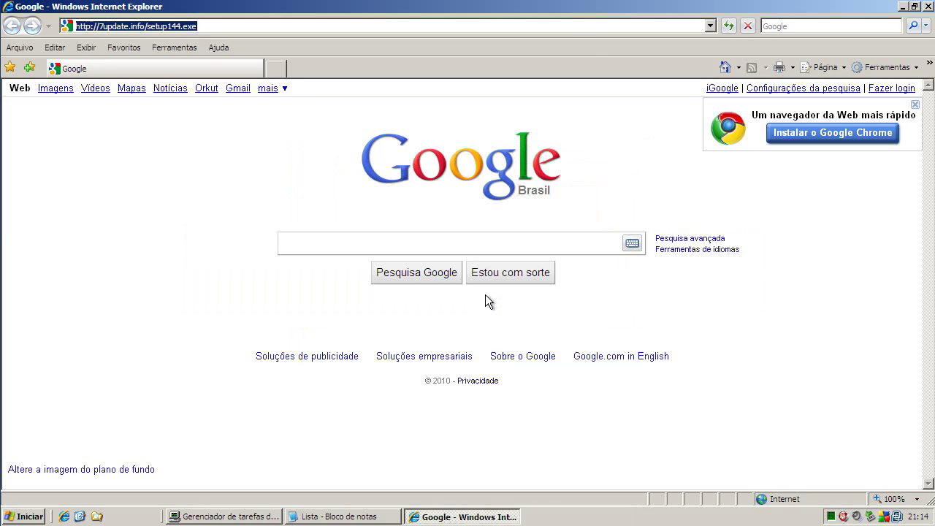
# Copy zephehooqu.ru/bin/koethood.exe from the malware list and try to run it in Internet Explorer, closing the AVG alert and error dialog.
pyautogui.click(373, 516)
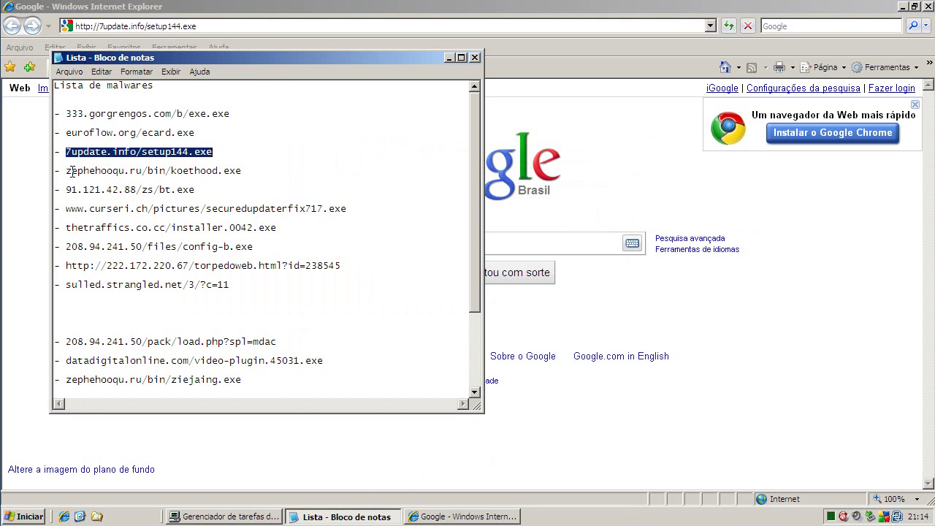
pyautogui.moveTo(65, 172); pyautogui.dragTo(261, 171)
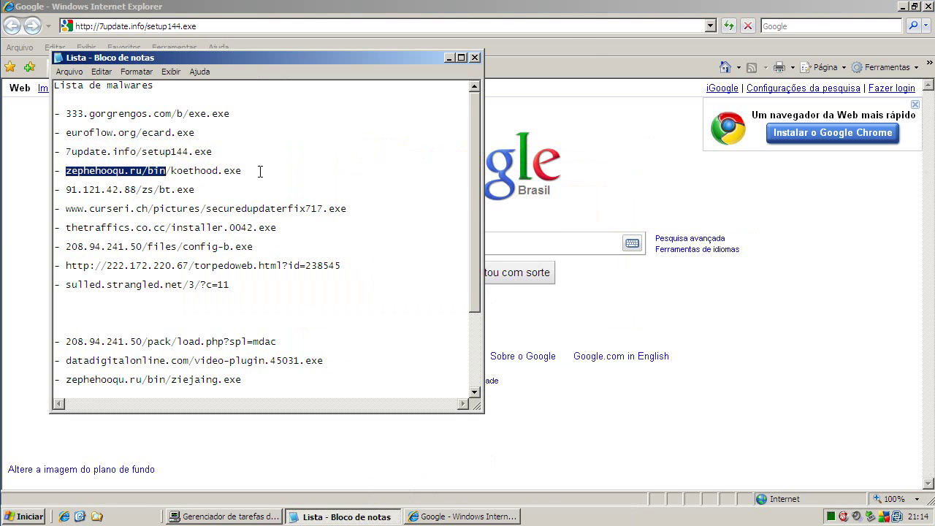
pyautogui.rightClick(190, 171)
pyautogui.click(217, 212)
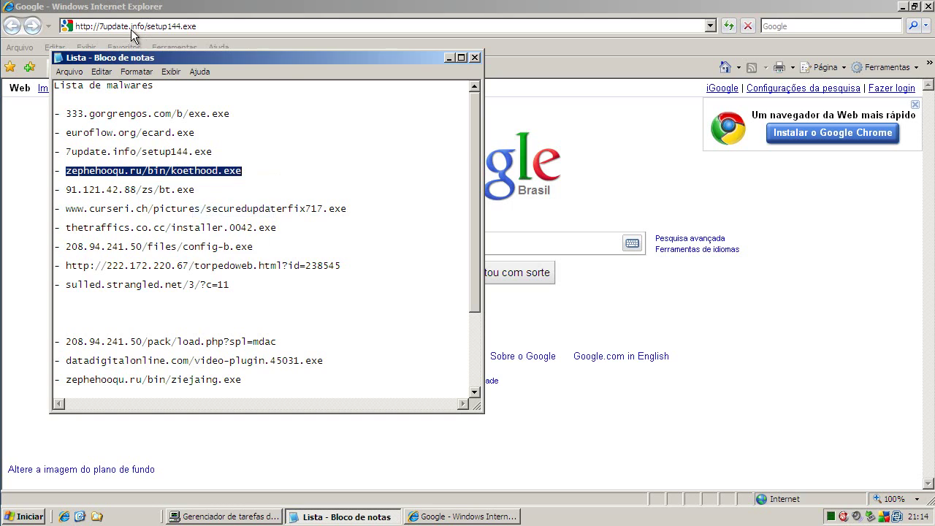
pyautogui.click(130, 29)
pyautogui.moveTo(209, 22); pyautogui.dragTo(27, 21)
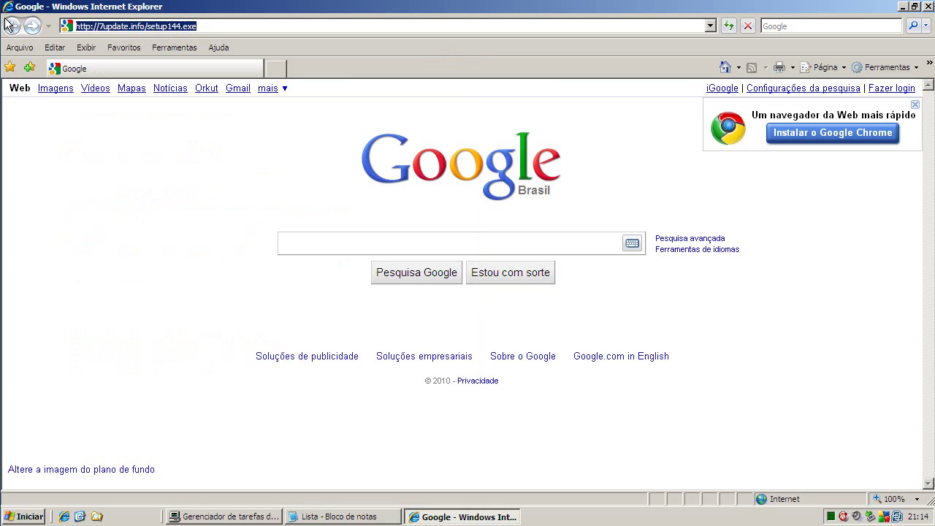
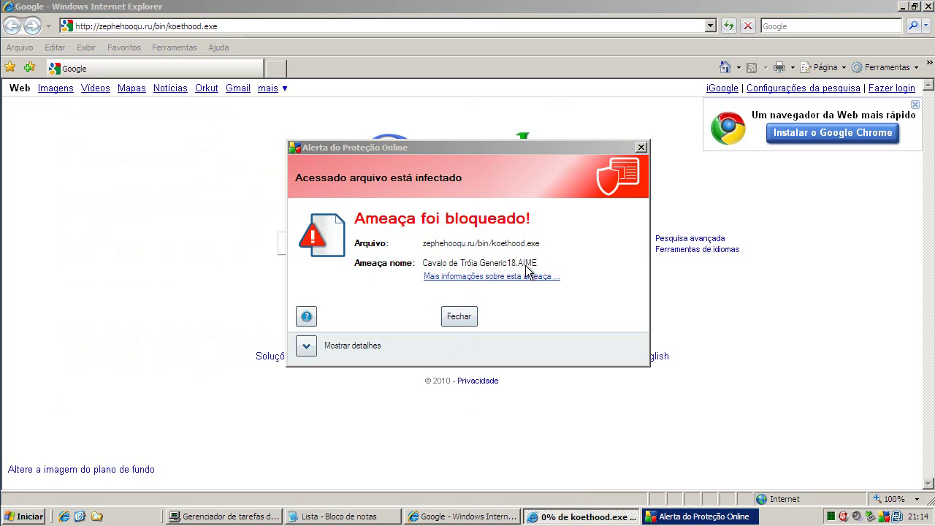
pyautogui.click(462, 317)
pyautogui.click(459, 260)
pyautogui.click(519, 258)
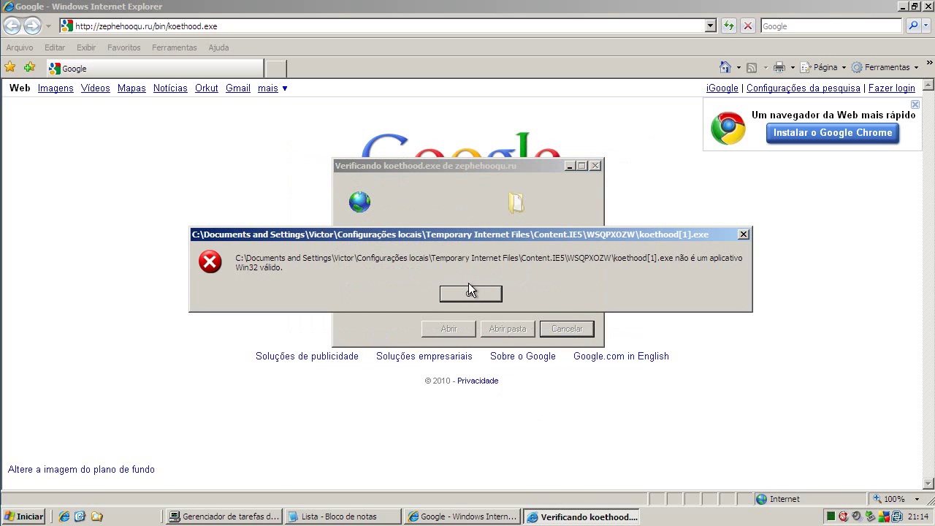
pyautogui.click(468, 289)
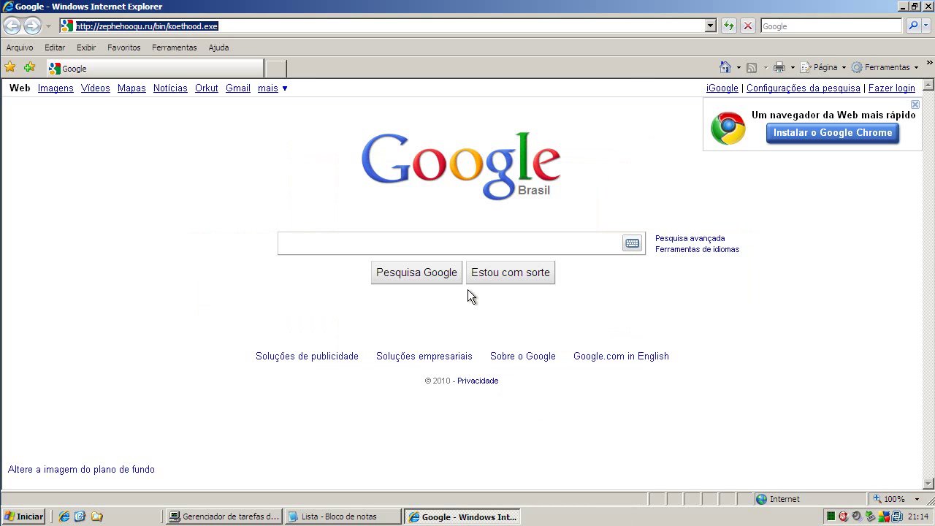
# Copy 91.121.42.88/zs/bt.exe from the malware list and try to open it in Internet Explorer.
pyautogui.click(366, 517)
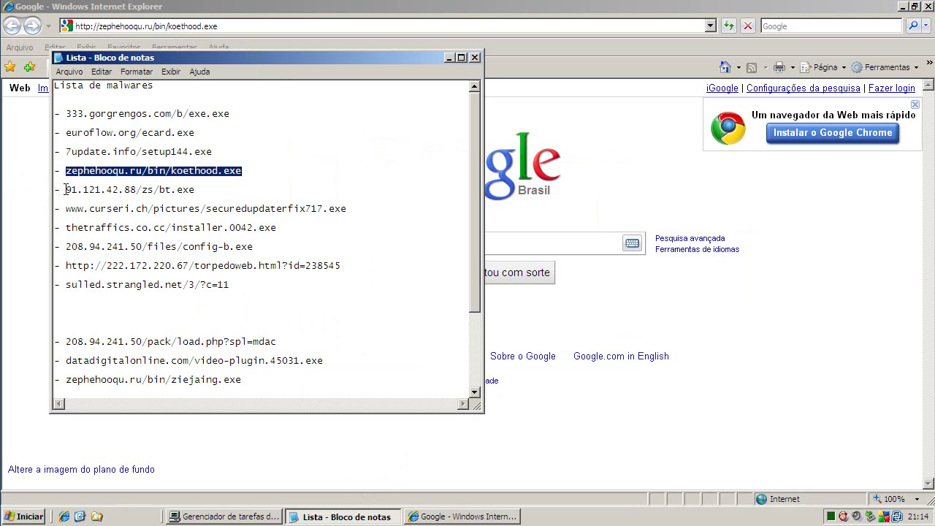
pyautogui.moveTo(66, 189); pyautogui.dragTo(259, 189)
pyautogui.rightClick(144, 190)
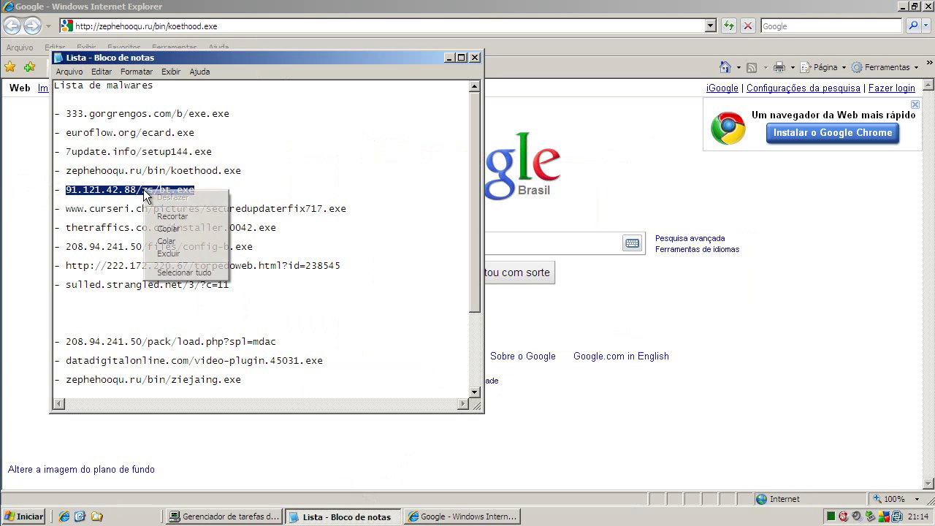
pyautogui.click(158, 228)
pyautogui.click(126, 27)
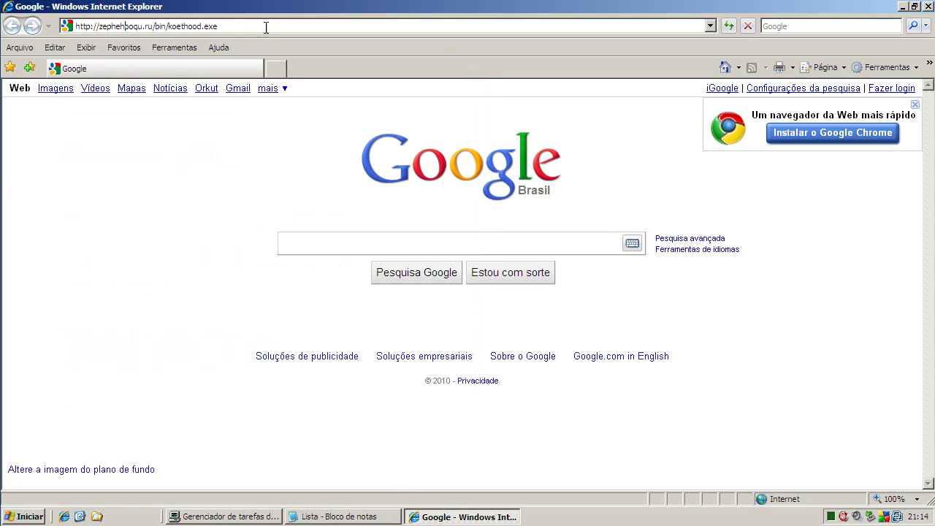
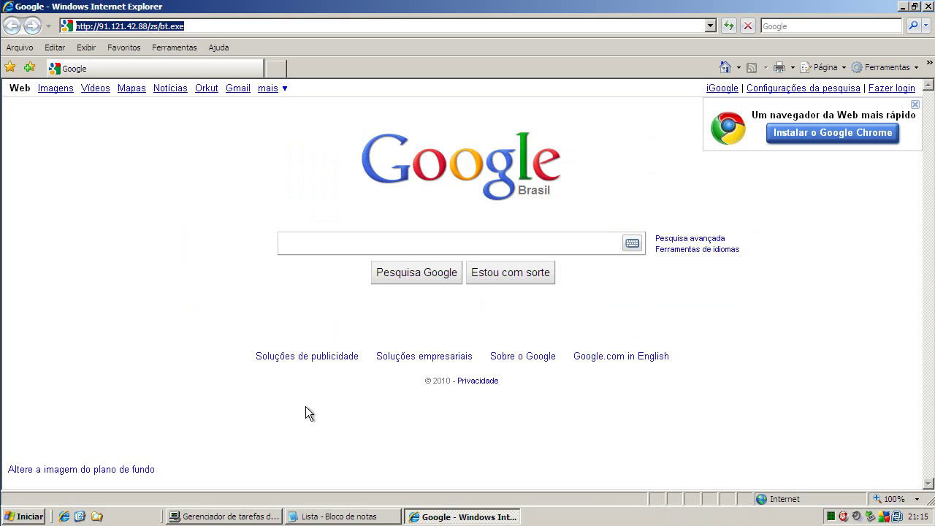
pyautogui.click(370, 522)
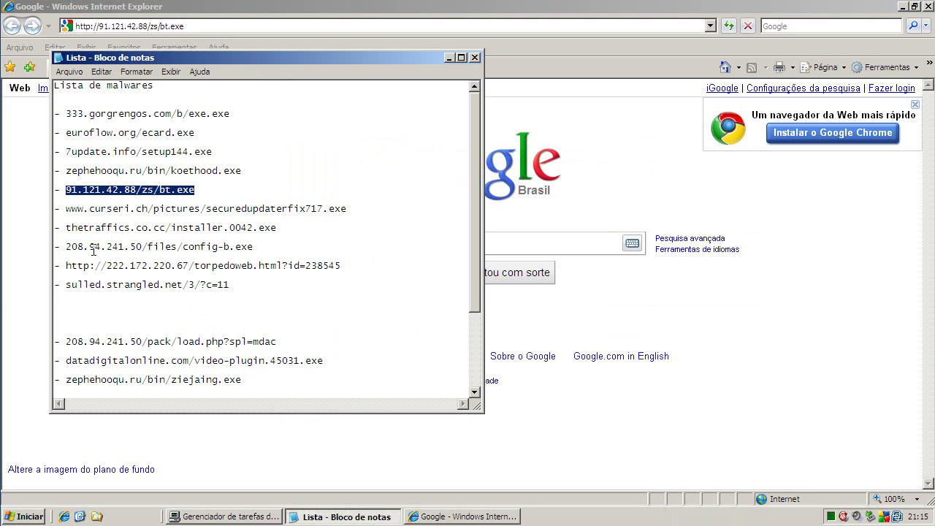
pyautogui.moveTo(66, 209); pyautogui.dragTo(351, 207)
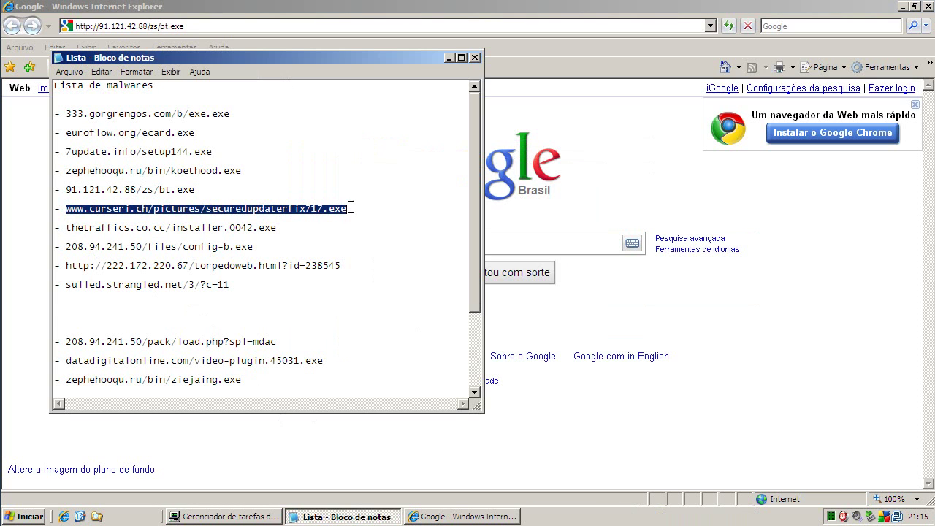
pyautogui.rightClick(342, 206)
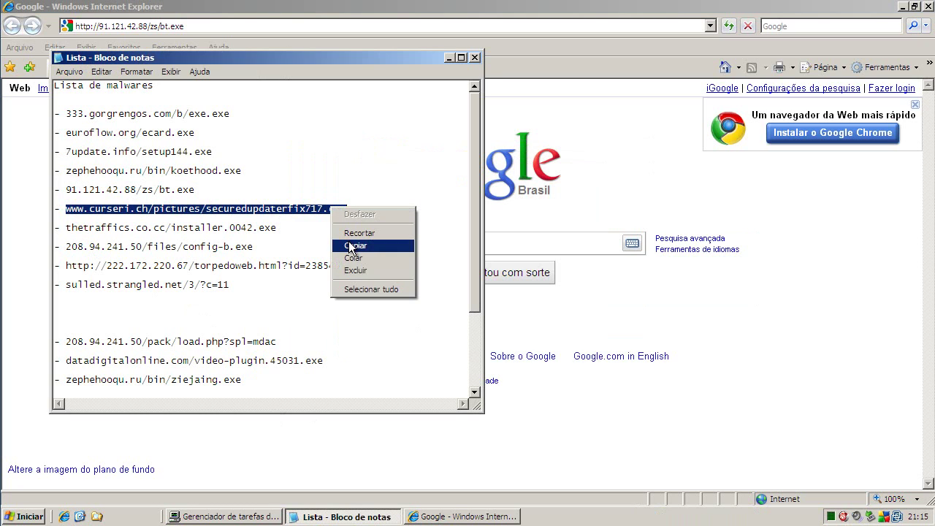
pyautogui.click(355, 246)
pyautogui.click(170, 30)
pyautogui.click(202, 26)
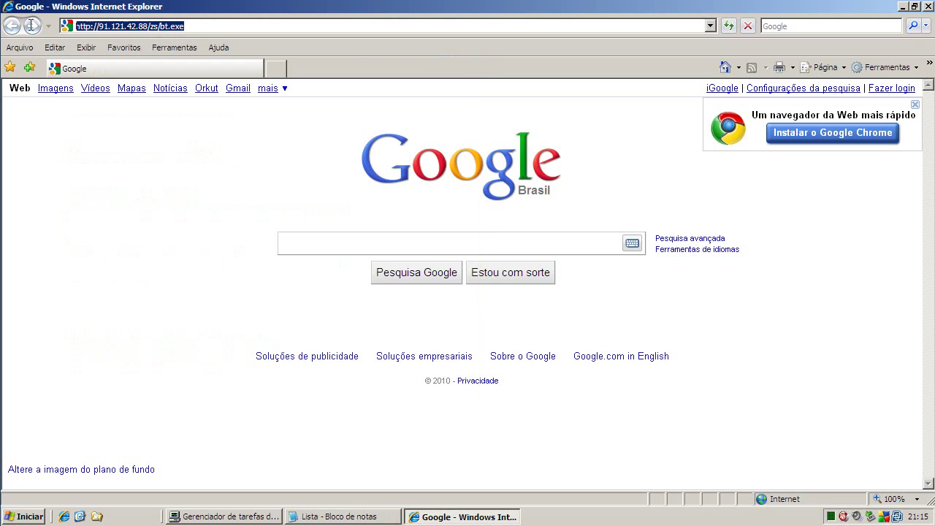
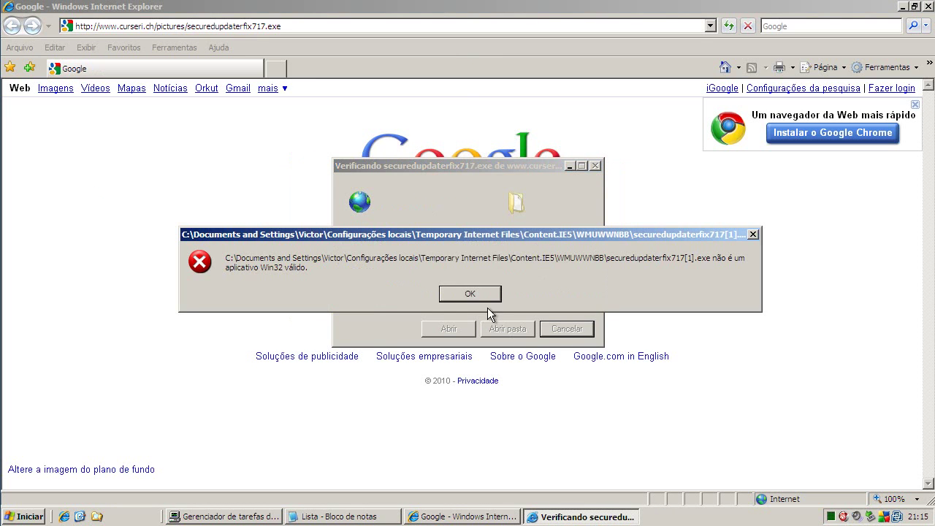
pyautogui.click(478, 292)
# Copy thetraffics.co.cc/installer.0042.exe from the malware list and try to open it in Internet Explorer.
pyautogui.click(382, 515)
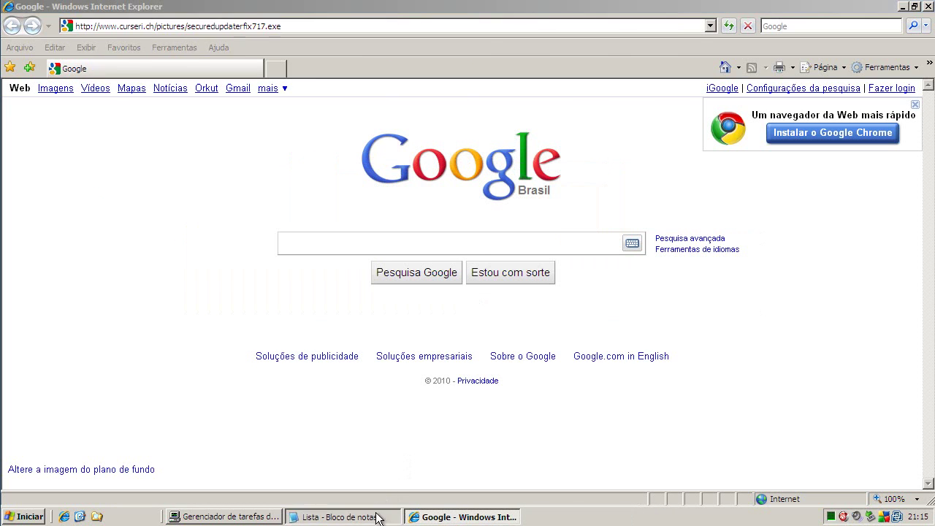
pyautogui.moveTo(66, 228); pyautogui.dragTo(275, 228)
pyautogui.rightClick(266, 226)
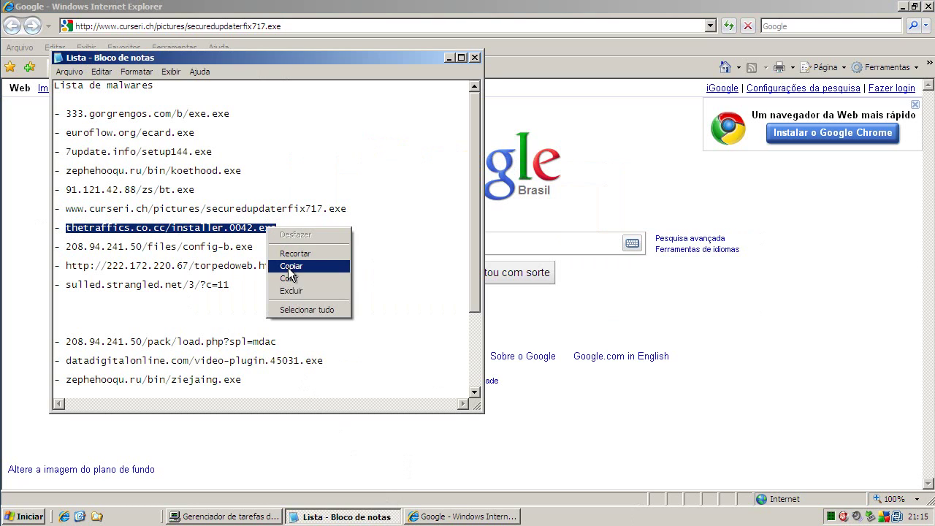
pyautogui.click(291, 273)
pyautogui.click(449, 57)
pyautogui.click(285, 26)
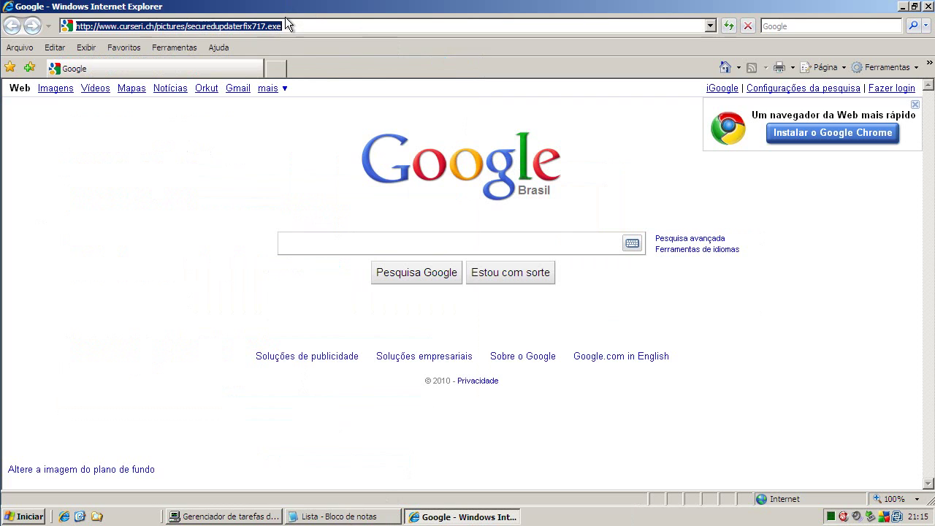
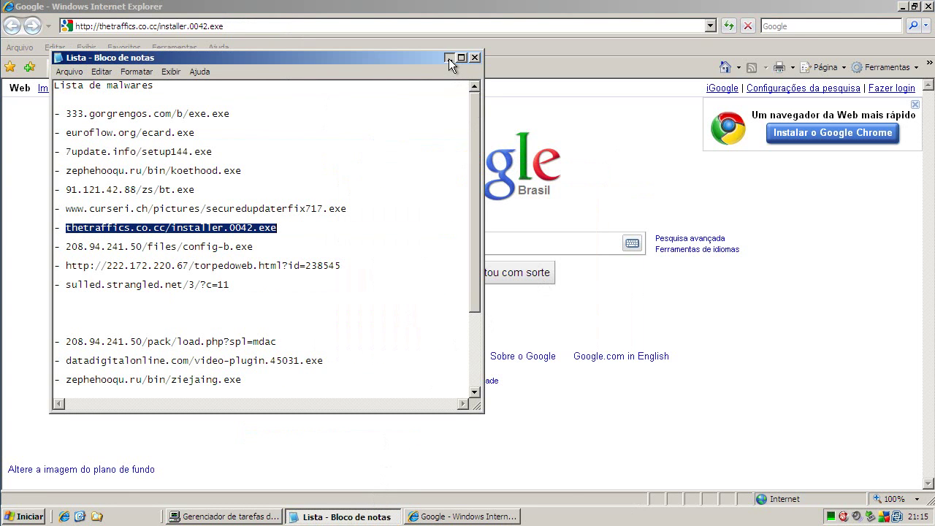
# Minimize the malware list and examine the running processes in Windows Task Manager for signs of infection.
pyautogui.click(448, 58)
pyautogui.click(223, 516)
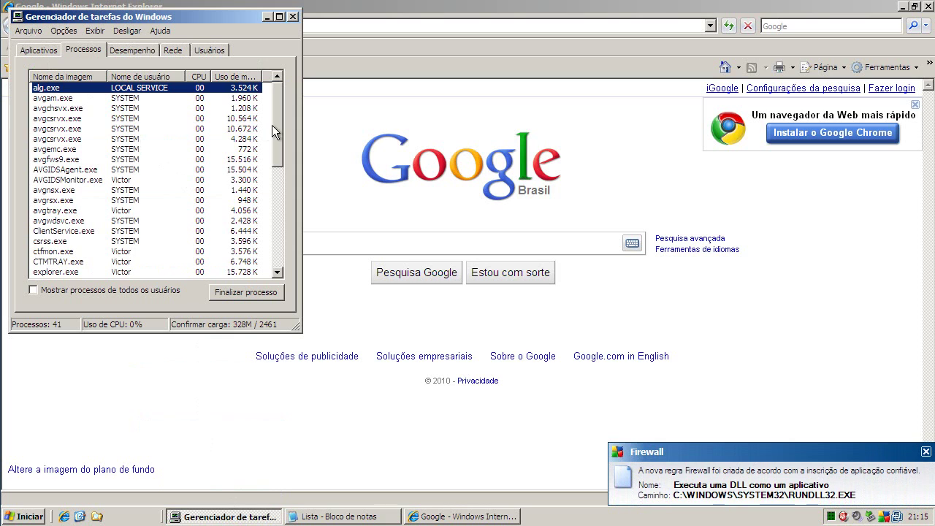
pyautogui.moveTo(278, 124)
pyautogui.mouseDown()
pyautogui.moveTo(281, 233)
pyautogui.moveTo(266, 190)
pyautogui.moveTo(266, 115)
pyautogui.mouseUp()
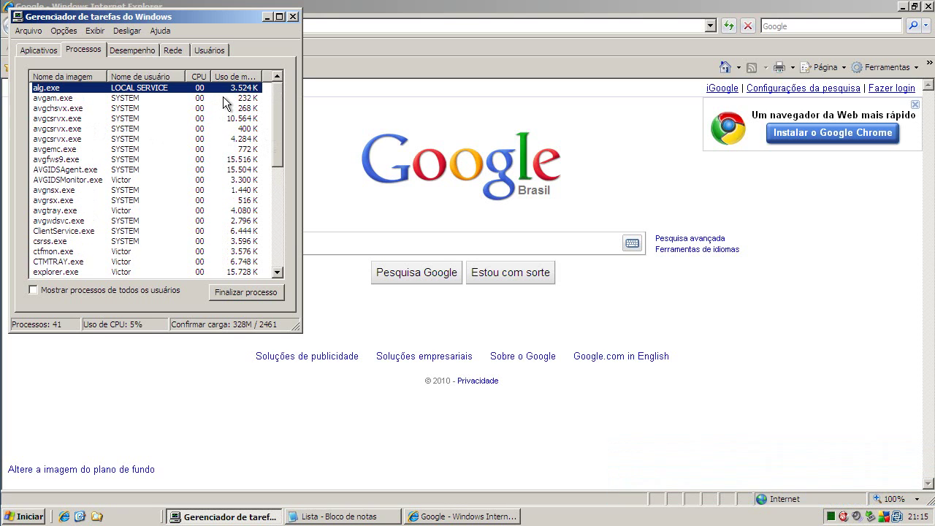
pyautogui.moveTo(277, 126)
pyautogui.mouseDown()
pyautogui.moveTo(277, 234)
pyautogui.moveTo(272, 112)
pyautogui.mouseUp()
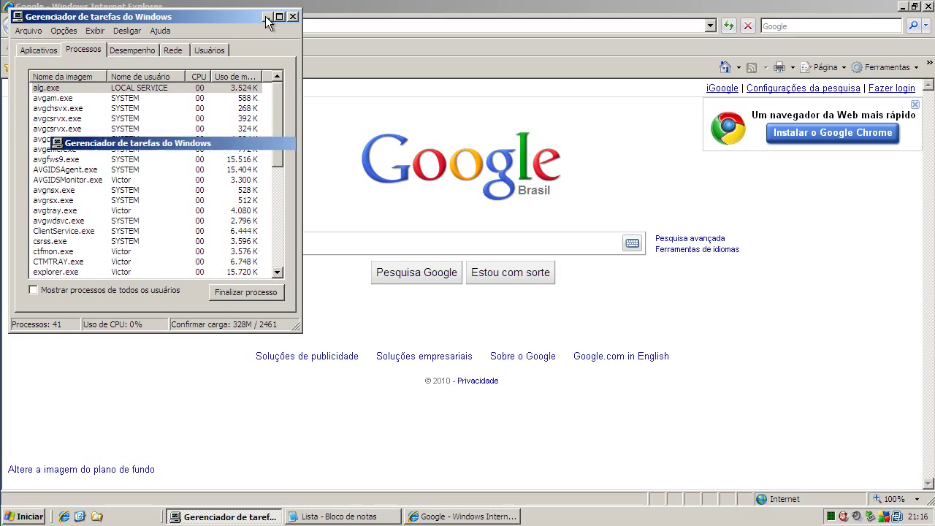
pyautogui.click(268, 16)
# Try to run 208.94.241.50/files/config-b.exe from the malware list, moving the detected threat to quarantine with forced removal and dismissing the error.
pyautogui.click(358, 517)
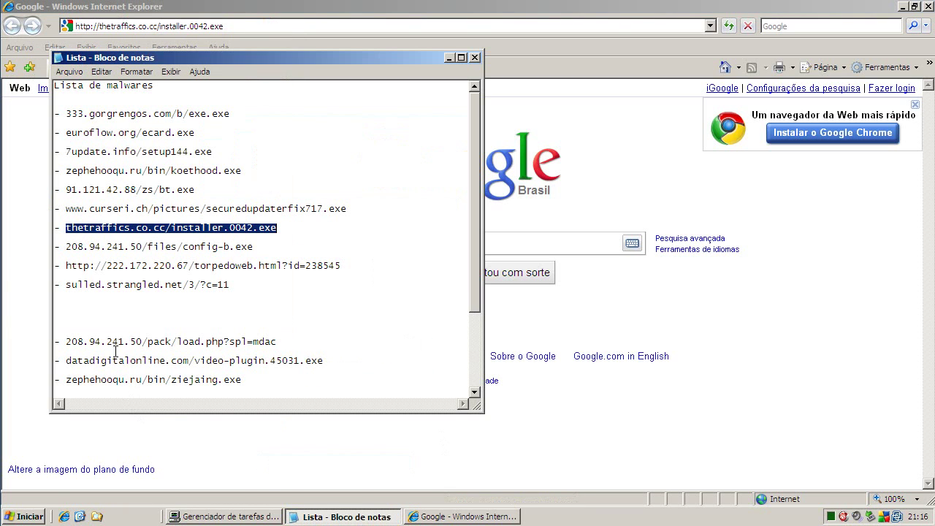
pyautogui.moveTo(65, 249); pyautogui.dragTo(238, 248)
pyautogui.rightClick(238, 248)
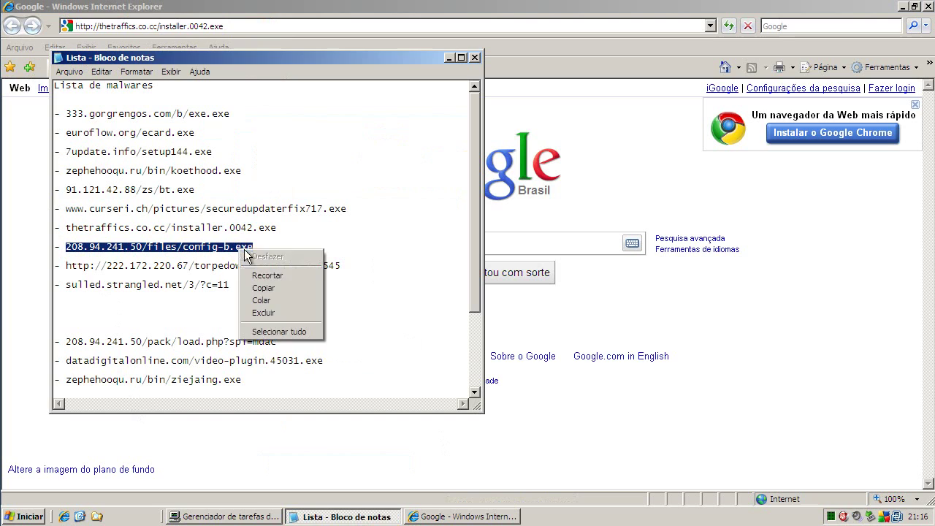
pyautogui.click(281, 289)
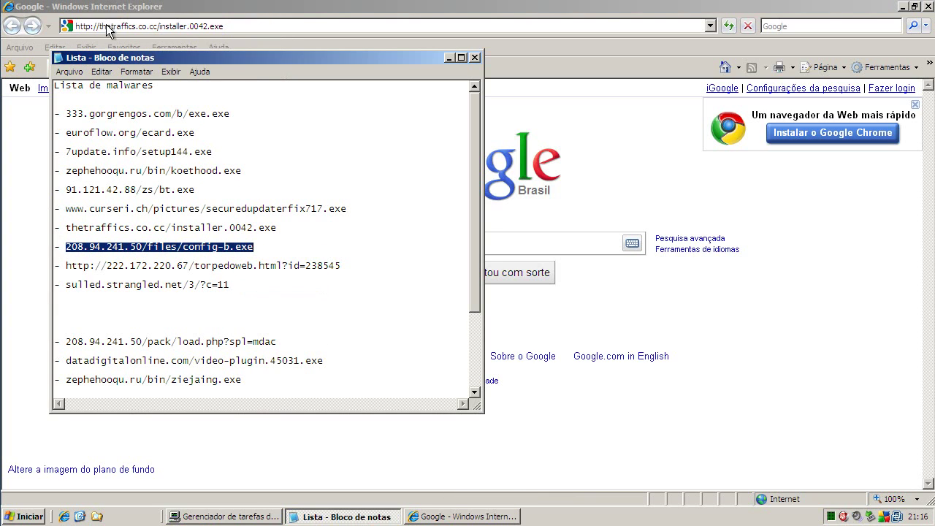
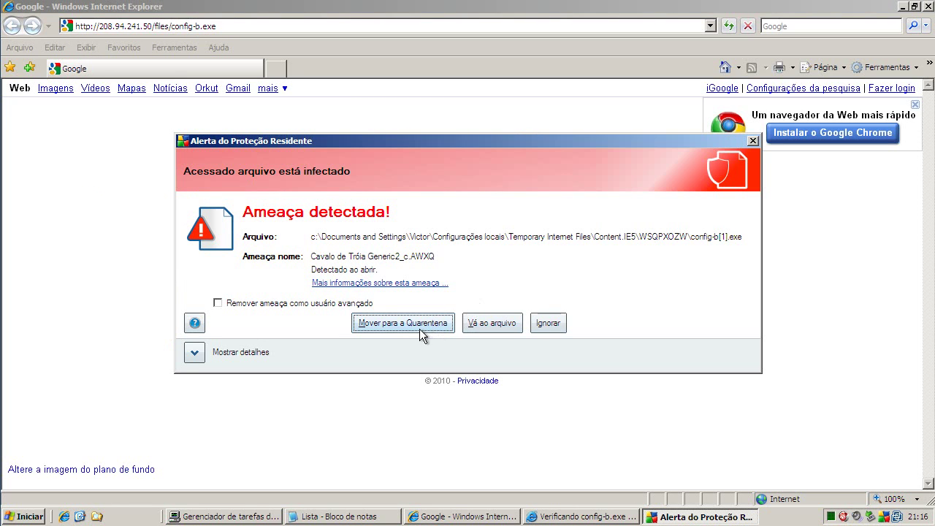
pyautogui.click(412, 324)
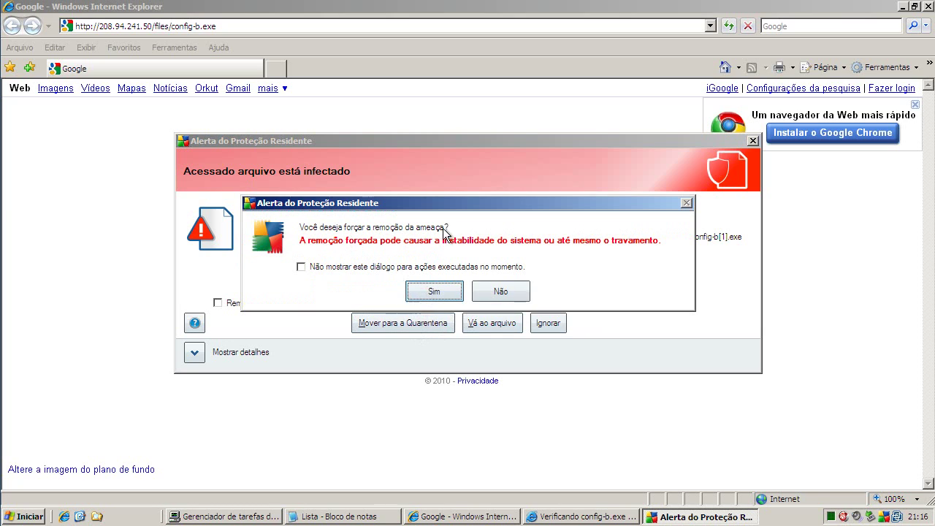
pyautogui.click(429, 296)
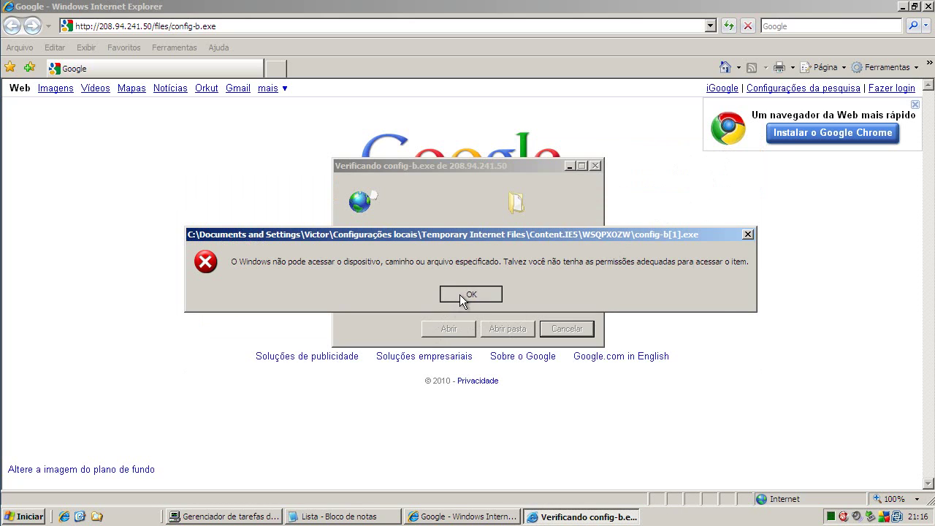
pyautogui.click(460, 295)
pyautogui.click(321, 516)
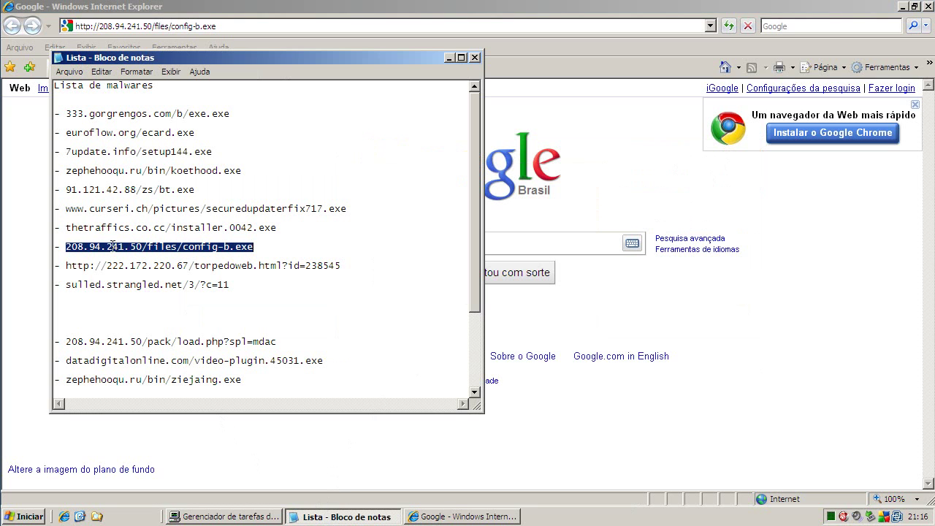
pyautogui.moveTo(67, 268); pyautogui.dragTo(406, 269)
pyautogui.rightClick(285, 269)
pyautogui.click(317, 300)
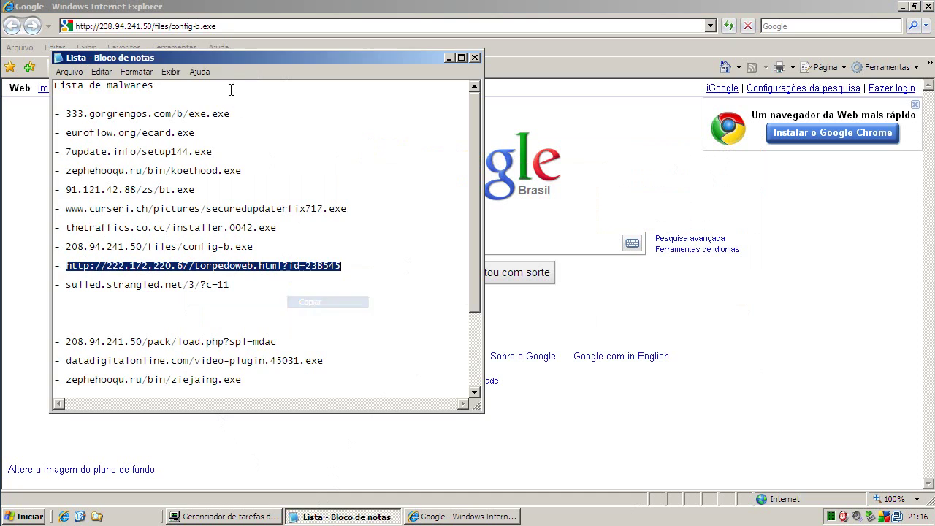
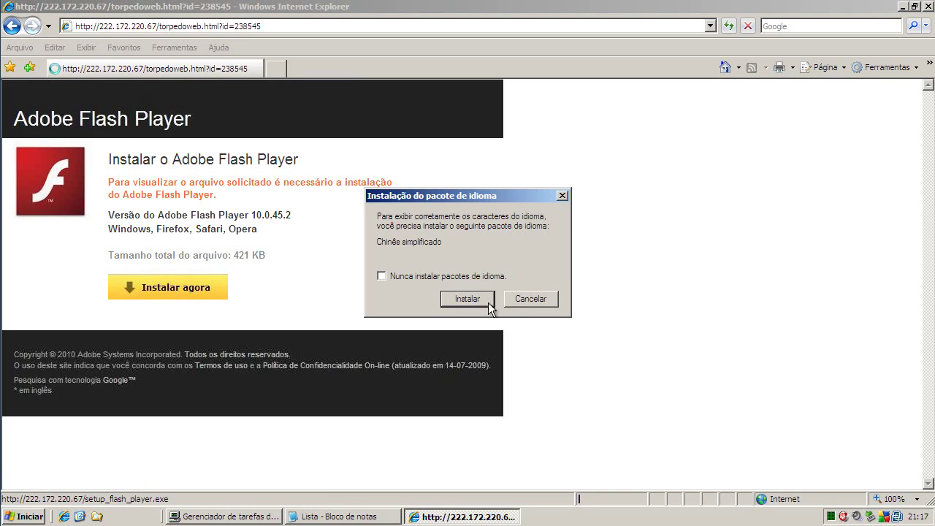
pyautogui.click(530, 305)
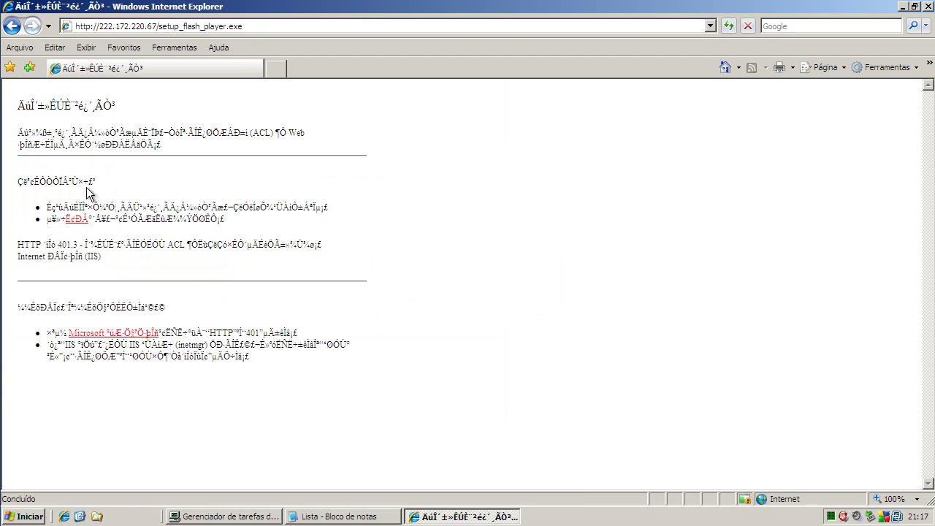
pyautogui.click(12, 26)
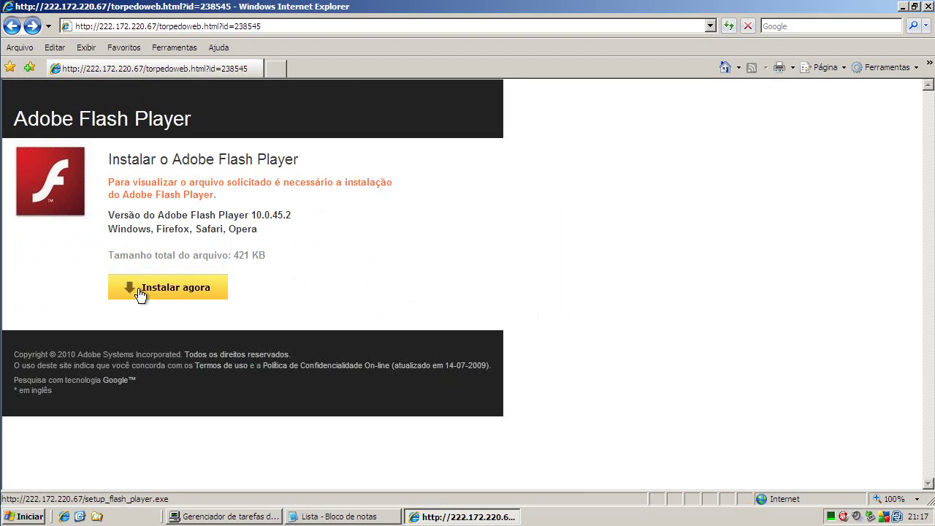
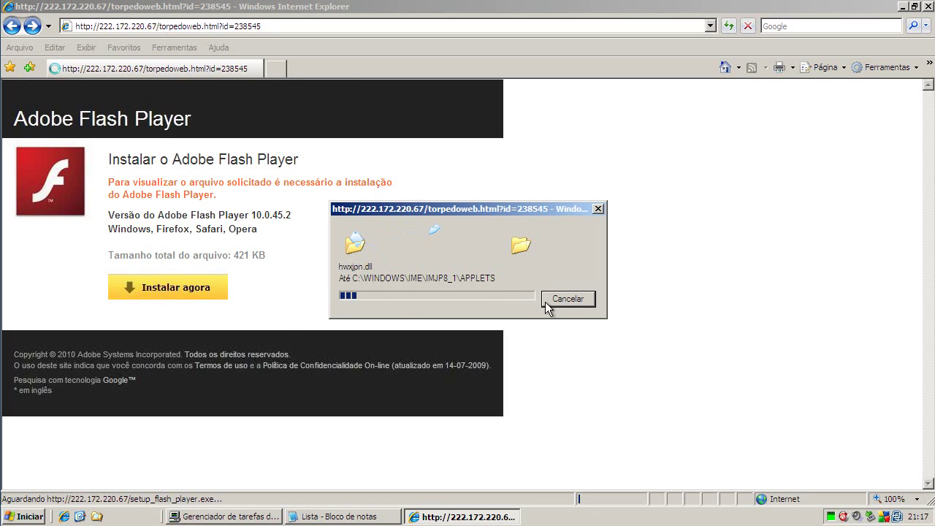
# Cancel the language pack installation, then copy 208.94.241.50/pack/load.php?spl=mdac from the malware list and try to open it in Internet Explorer.
pyautogui.click(564, 299)
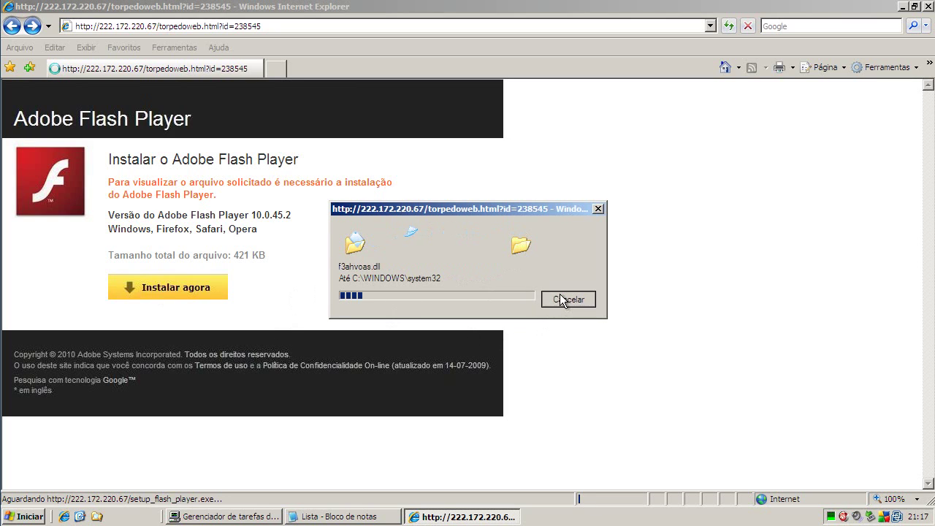
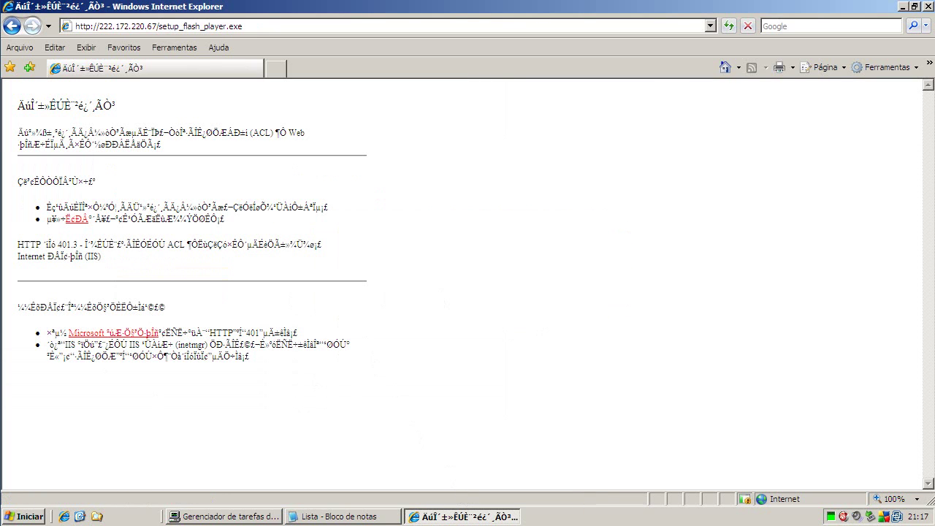
pyautogui.click(331, 517)
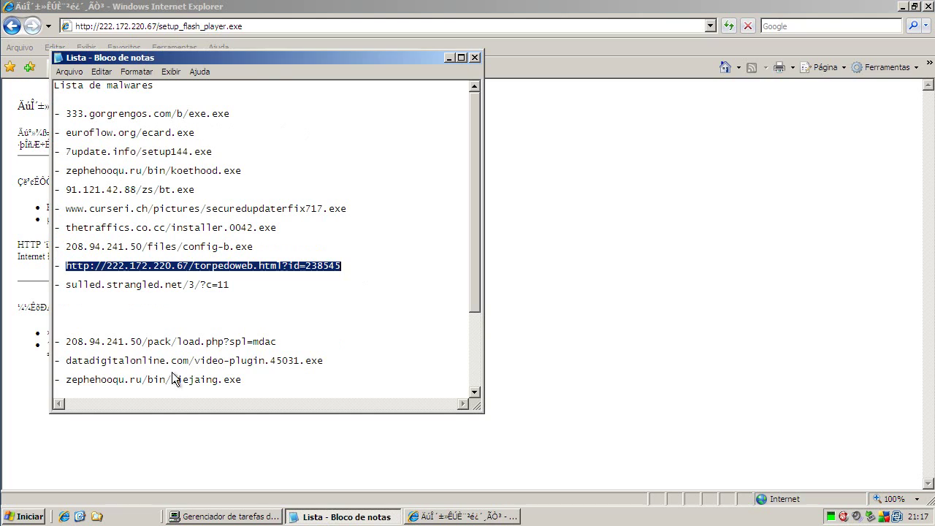
pyautogui.moveTo(67, 342); pyautogui.dragTo(427, 343)
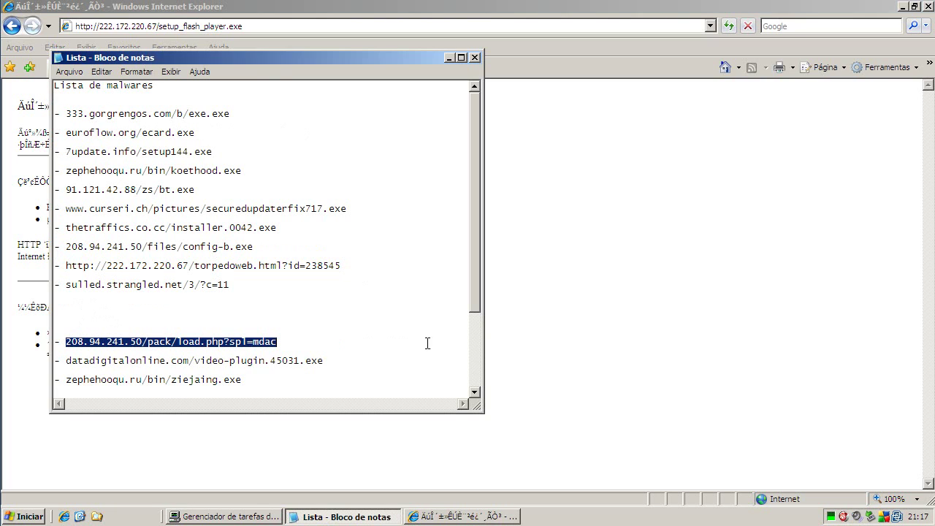
pyautogui.rightClick(186, 343)
pyautogui.click(235, 382)
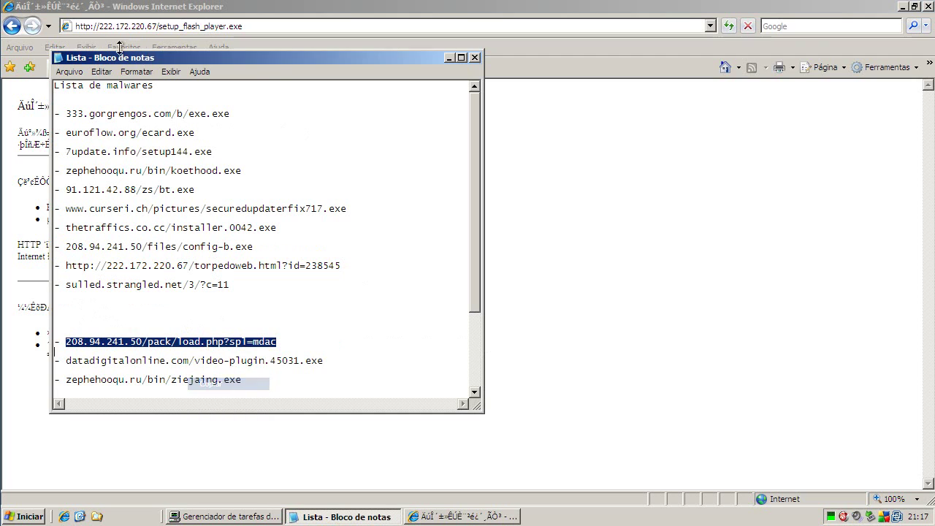
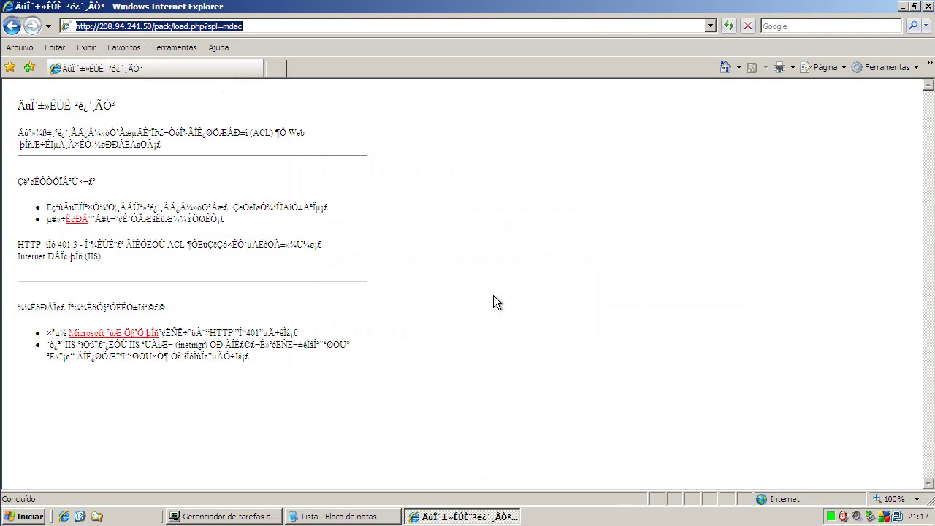
# Copy sulled.strangled.net/3/?c=11 from the malware list and open it in Internet Explorer.
pyautogui.click(373, 515)
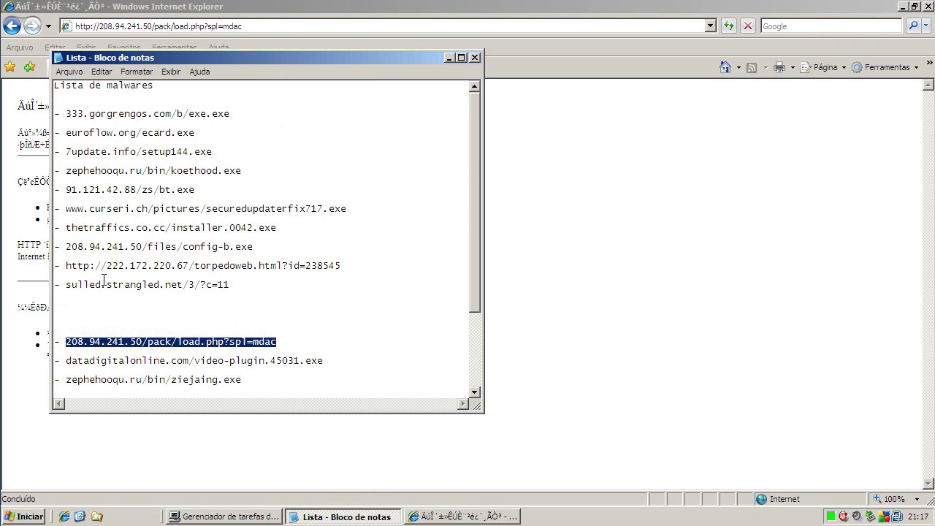
pyautogui.moveTo(65, 284); pyautogui.dragTo(233, 285)
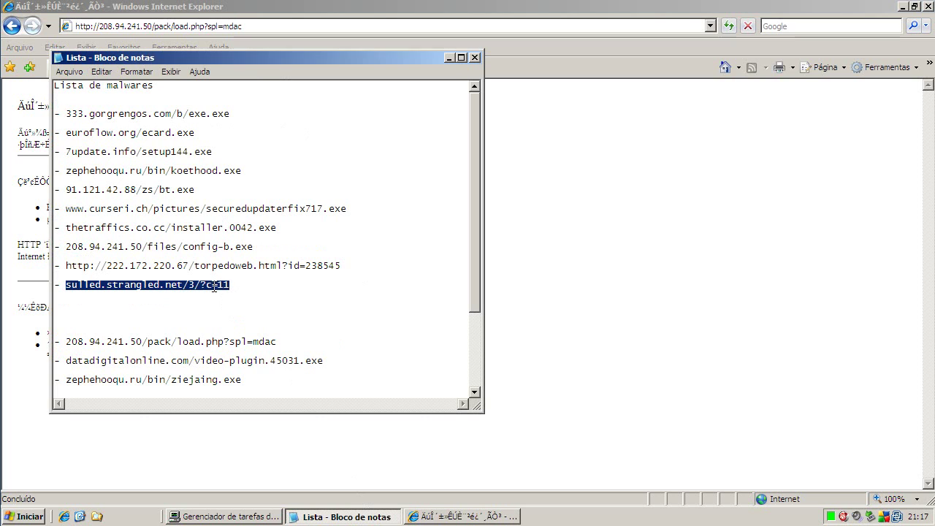
pyautogui.rightClick(214, 286)
pyautogui.click(241, 326)
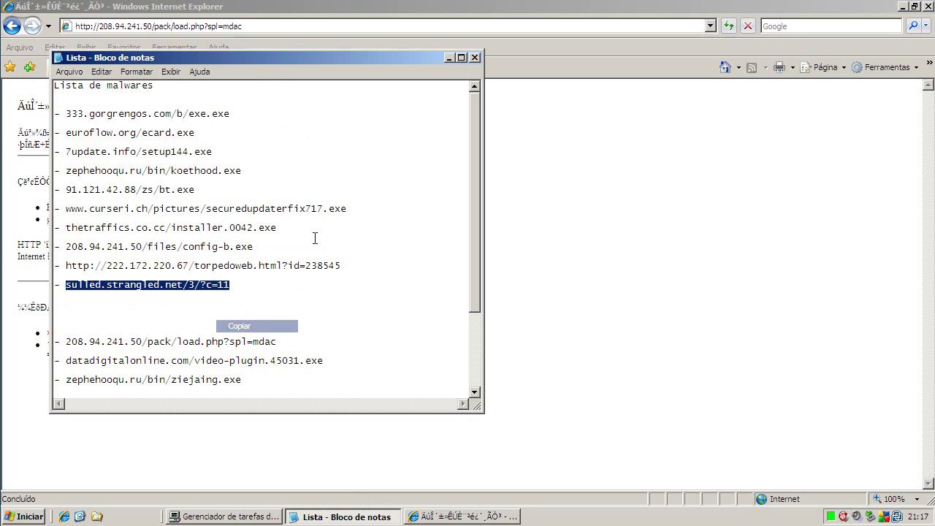
pyautogui.click(448, 58)
pyautogui.click(257, 25)
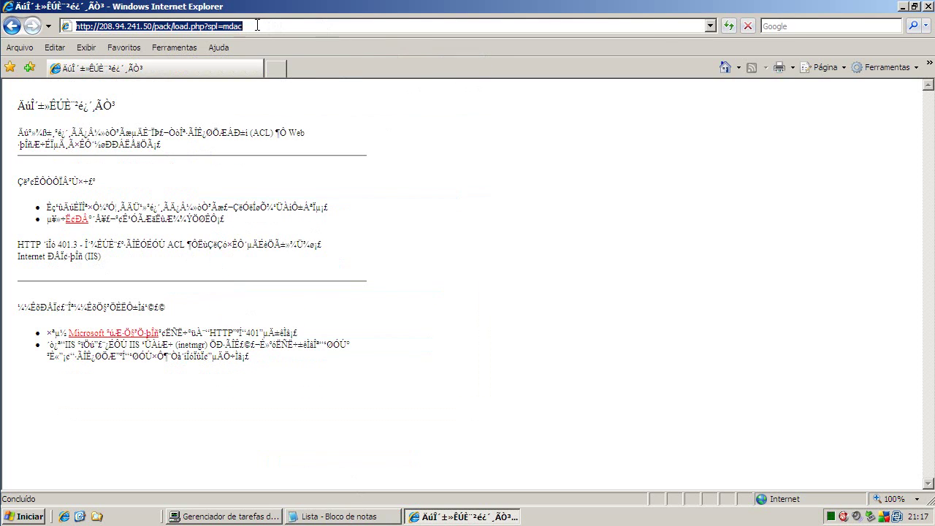
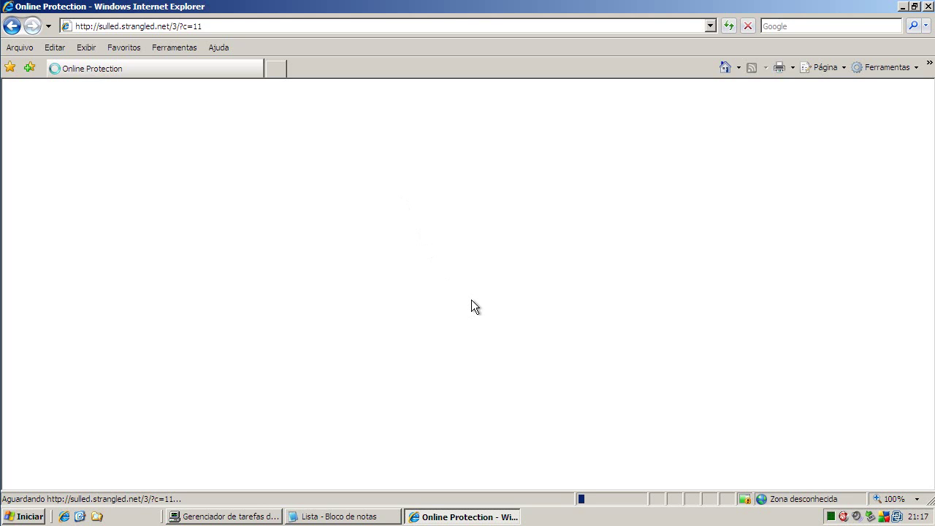
# Examine the running processes in Windows Task Manager while the sulled.strangled.net page loads, then return to the browser.
pyautogui.click(375, 517)
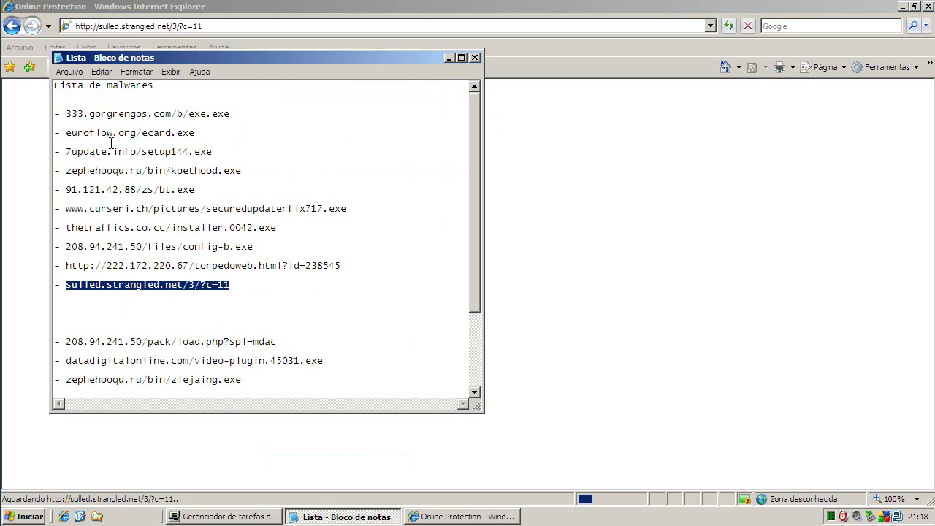
pyautogui.click(450, 58)
pyautogui.click(252, 518)
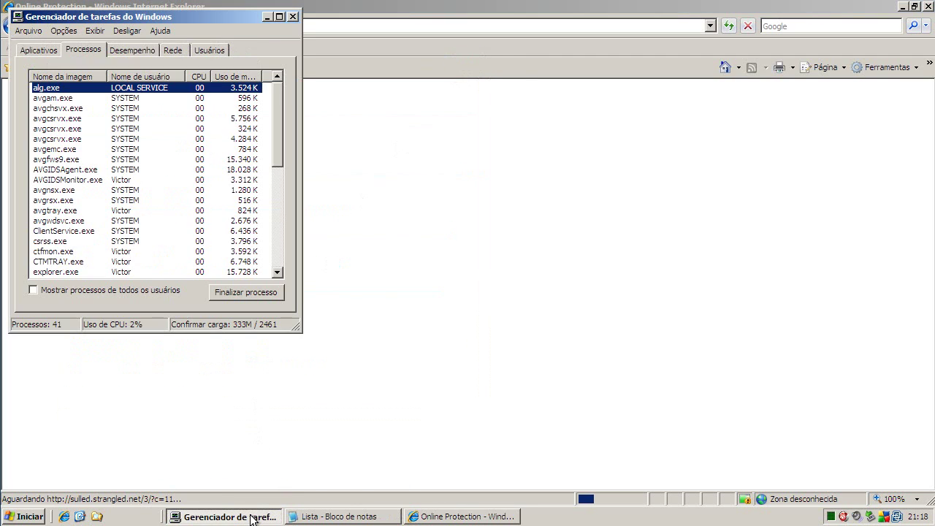
pyautogui.moveTo(276, 114); pyautogui.dragTo(272, 86)
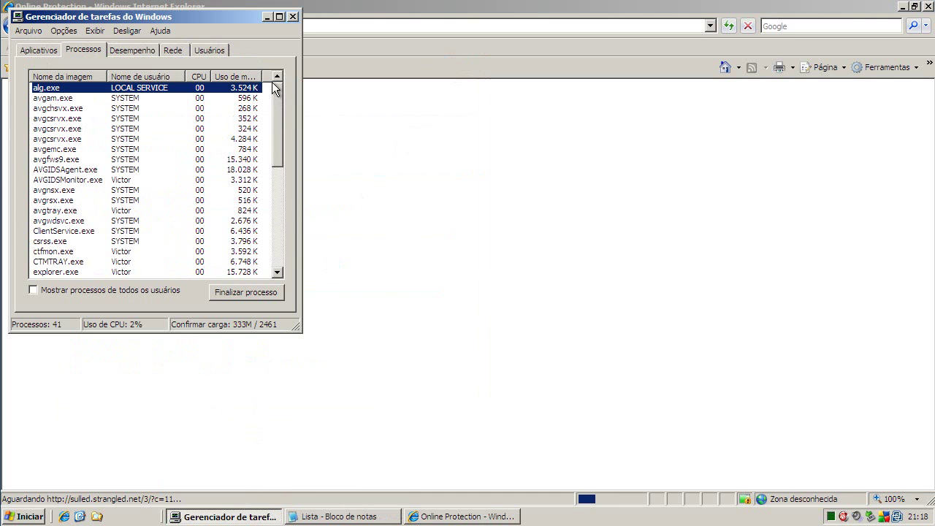
pyautogui.click(267, 16)
pyautogui.click(211, 27)
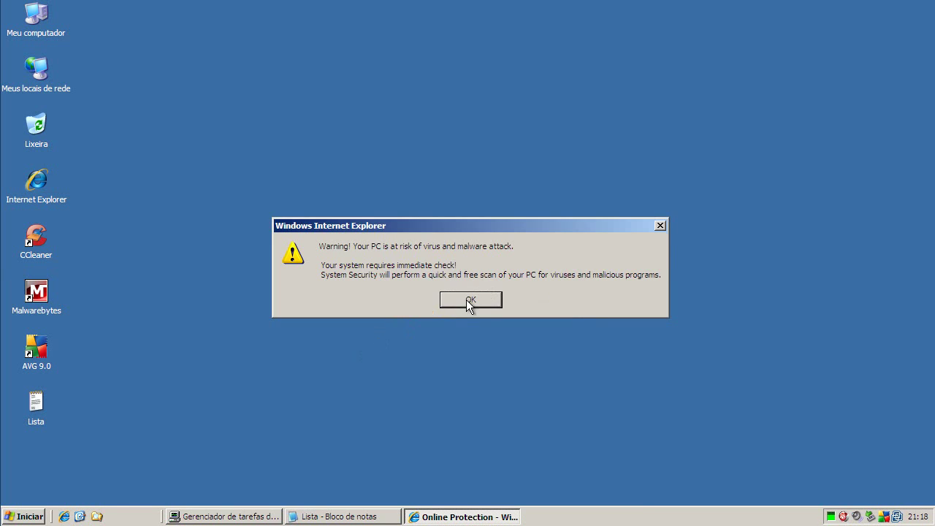
# Accept the fake security warnings on the sulled.strangled.net page and run the offered avupdate.exe despite its unknown publisher.
pyautogui.click(468, 301)
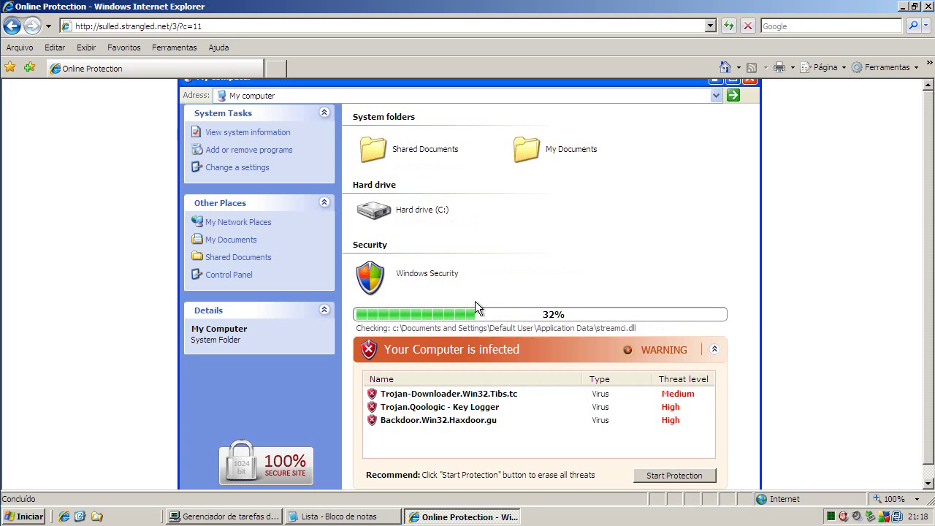
pyautogui.click(512, 305)
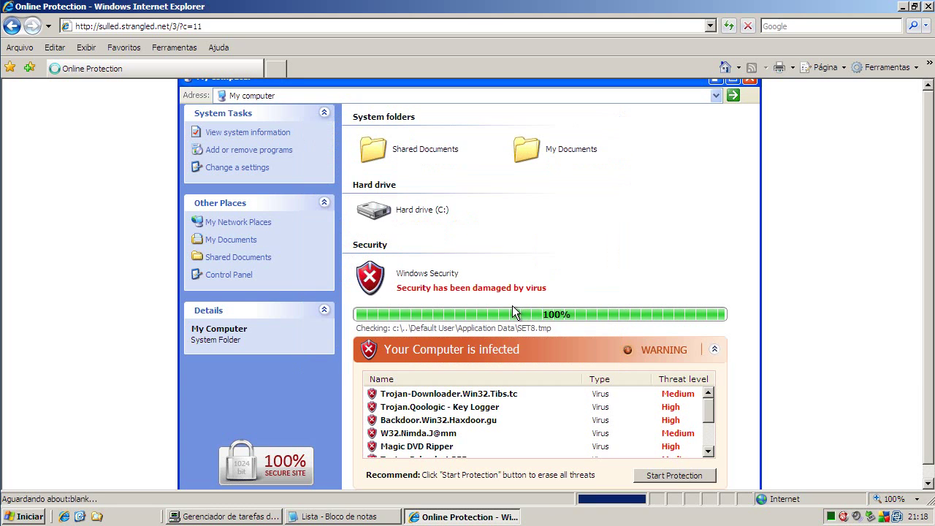
pyautogui.click(447, 263)
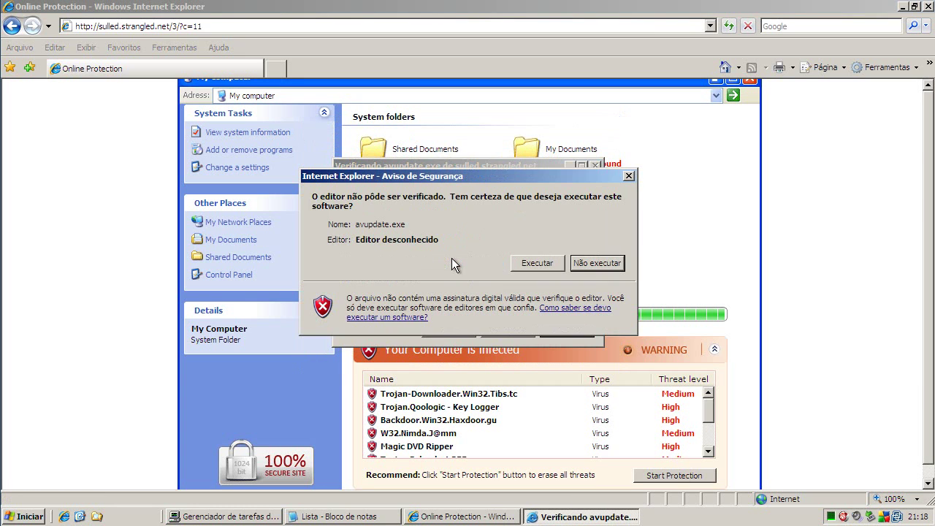
pyautogui.click(532, 263)
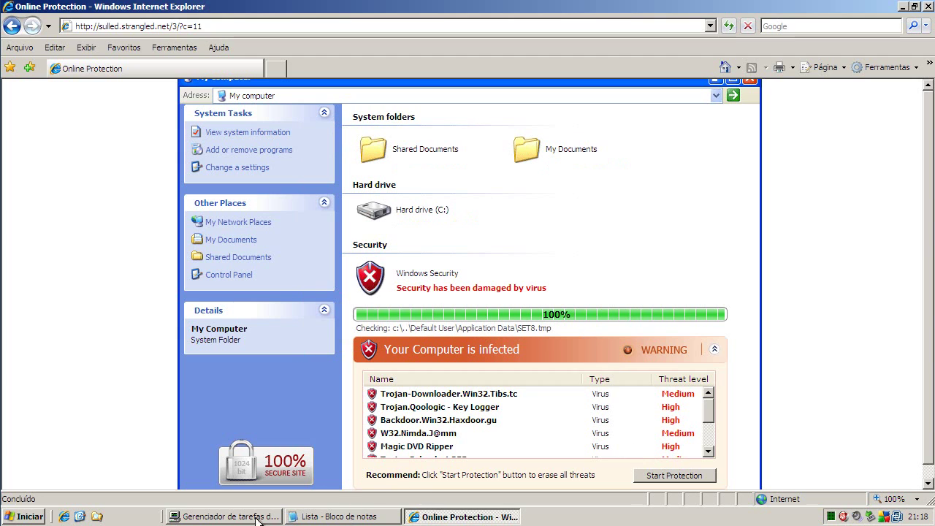
# Examine the running processes in Windows Task Manager for avupdate[1].exe and other signs of infection, then minimize it.
pyautogui.click(223, 517)
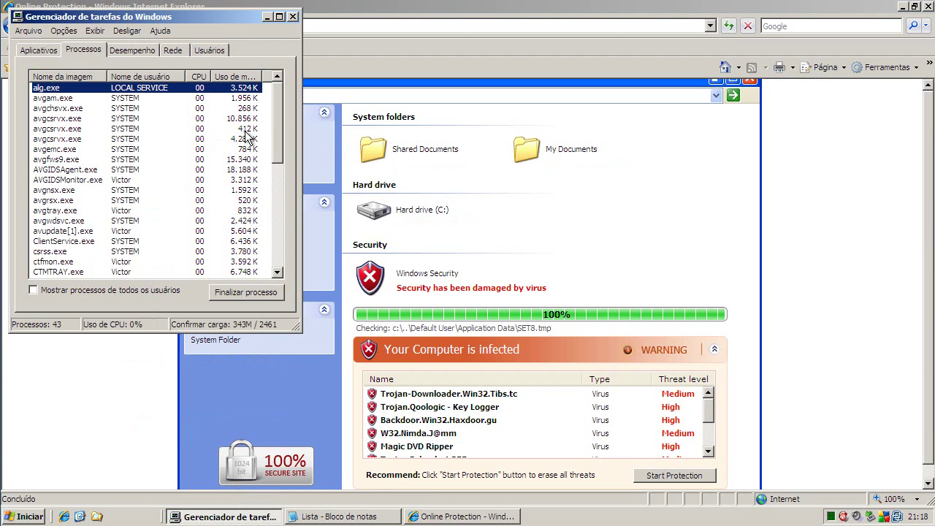
pyautogui.click(71, 231)
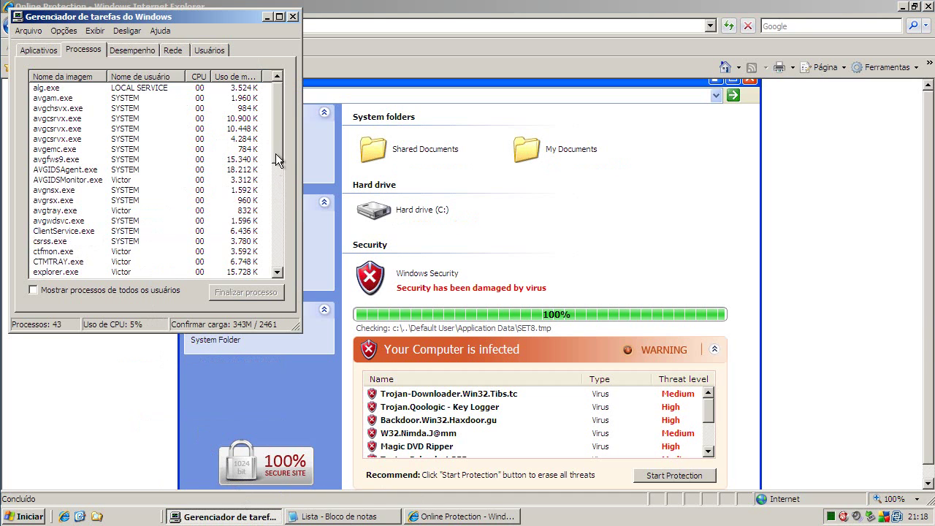
pyautogui.moveTo(276, 144); pyautogui.dragTo(280, 69)
pyautogui.click(268, 16)
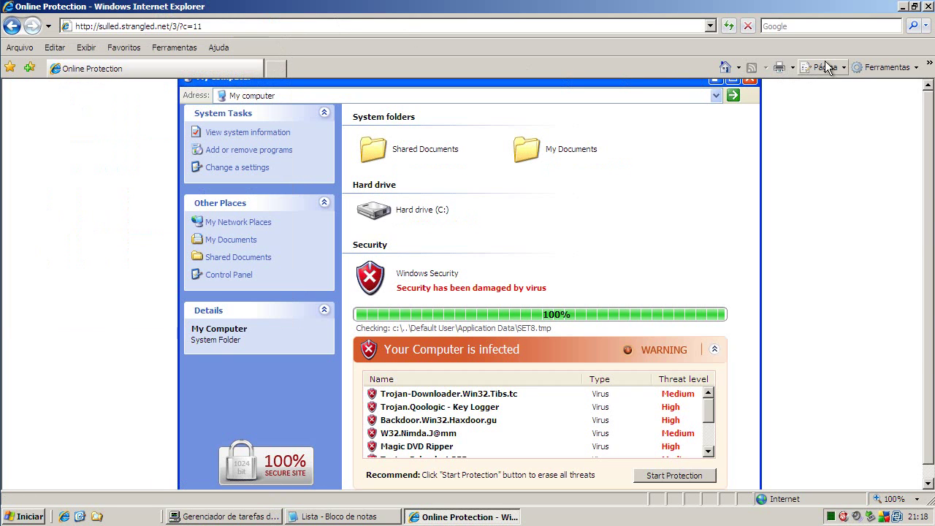
# Try to run avupdate.exe again through the page's Start Protection offer, and close Internet Explorer, confirming leaving the page.
pyautogui.click(644, 476)
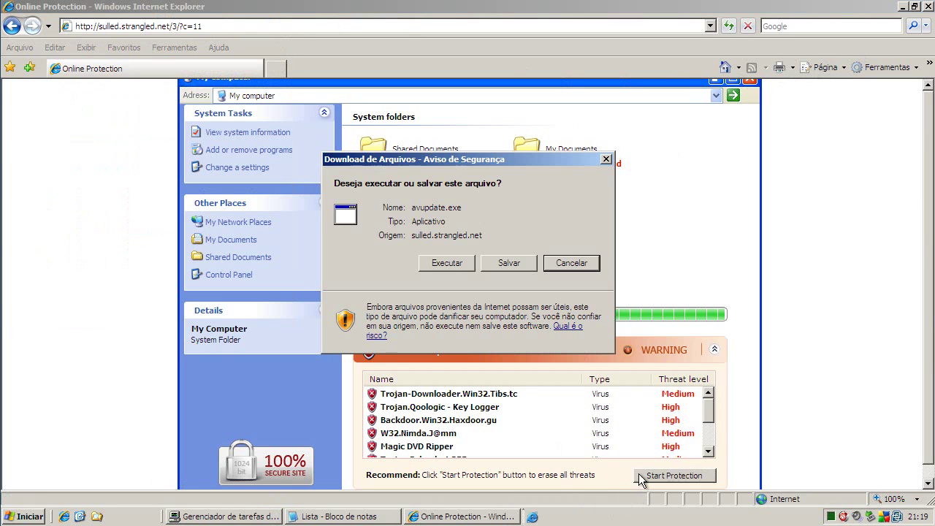
pyautogui.click(442, 267)
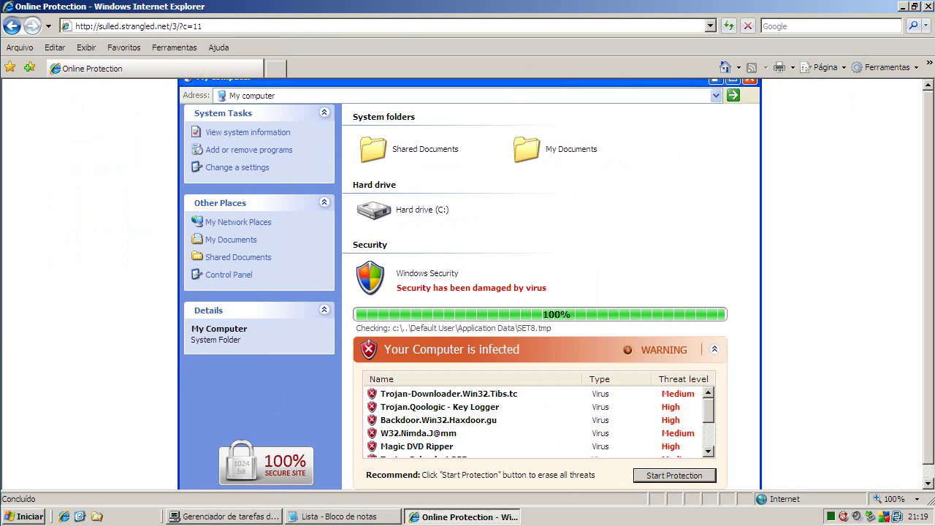
pyautogui.click(929, 8)
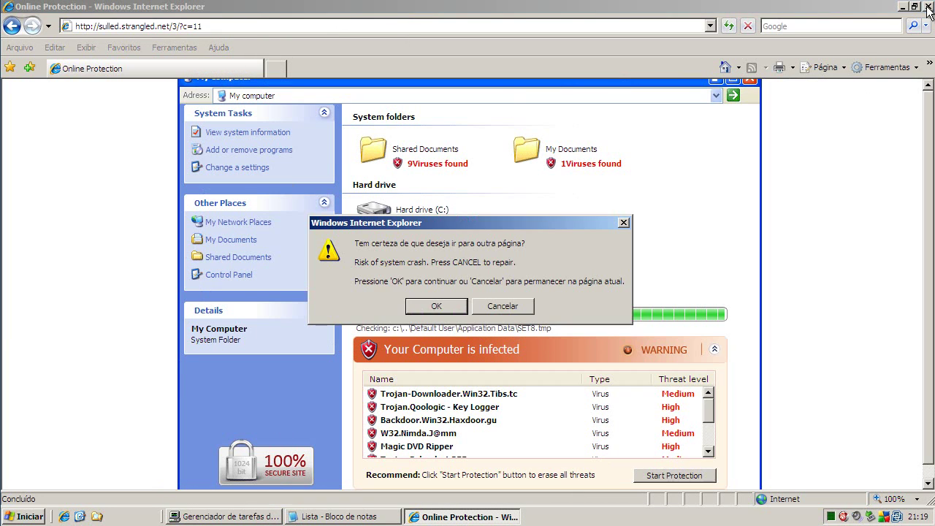
pyautogui.click(442, 307)
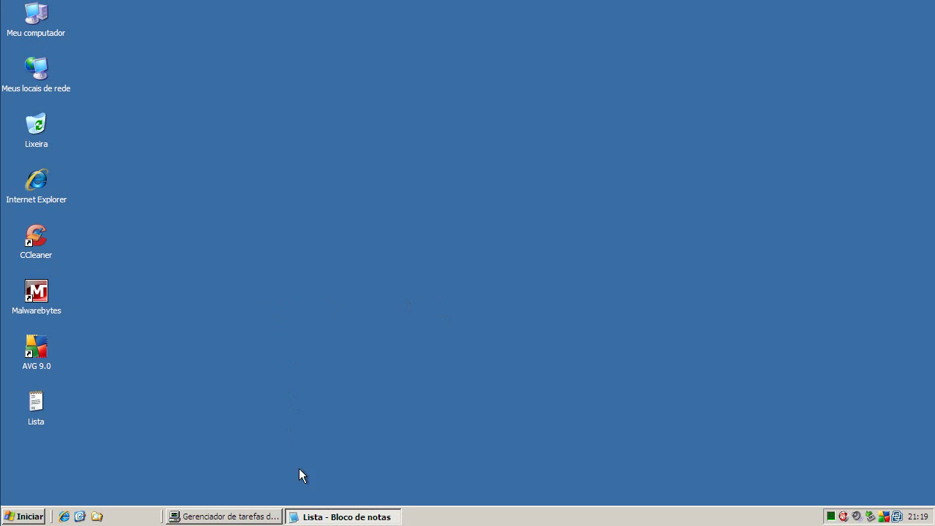
# Close the malware list and check the remaining running processes in Windows Task Manager before minimizing it.
pyautogui.rightClick(322, 515)
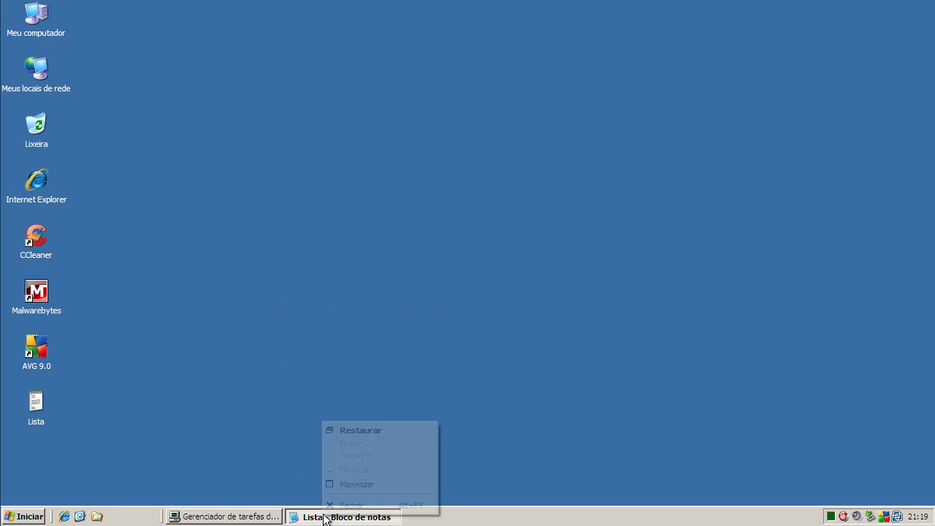
pyautogui.click(333, 504)
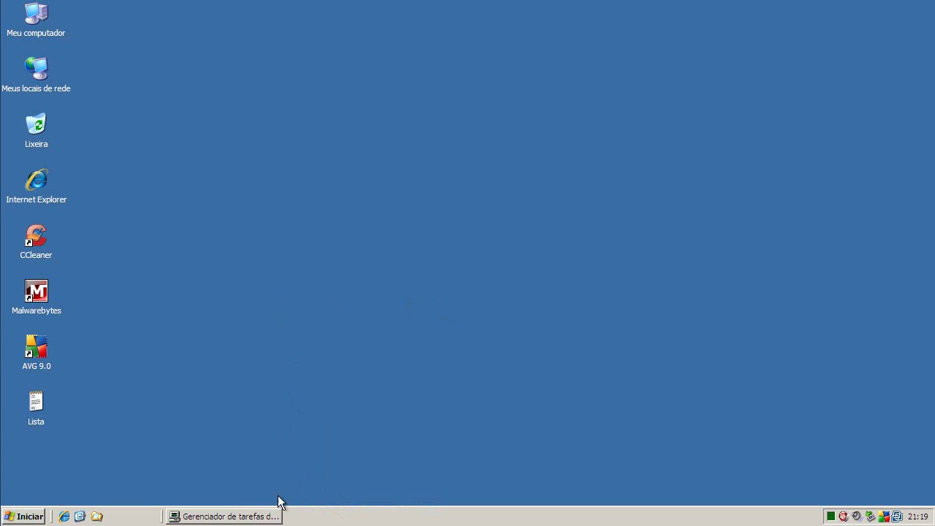
pyautogui.click(256, 517)
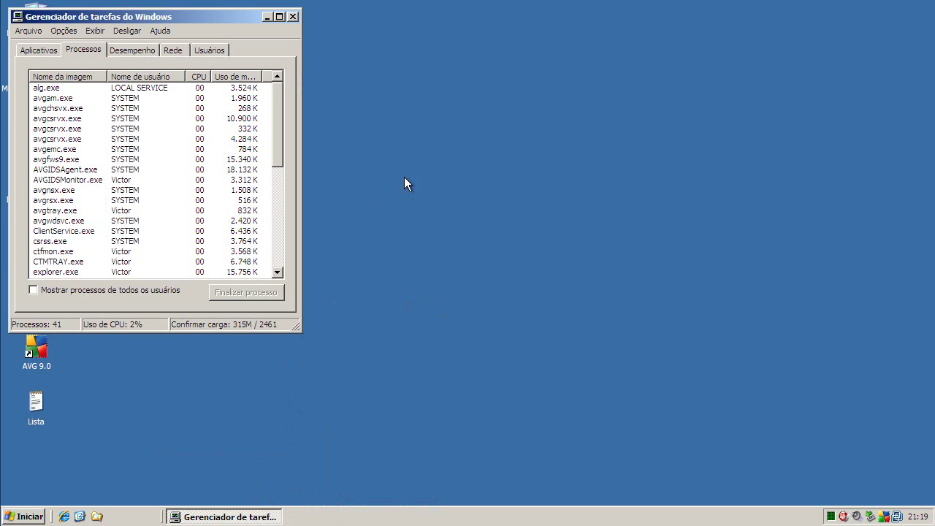
pyautogui.moveTo(278, 133); pyautogui.dragTo(270, 102)
pyautogui.click(267, 17)
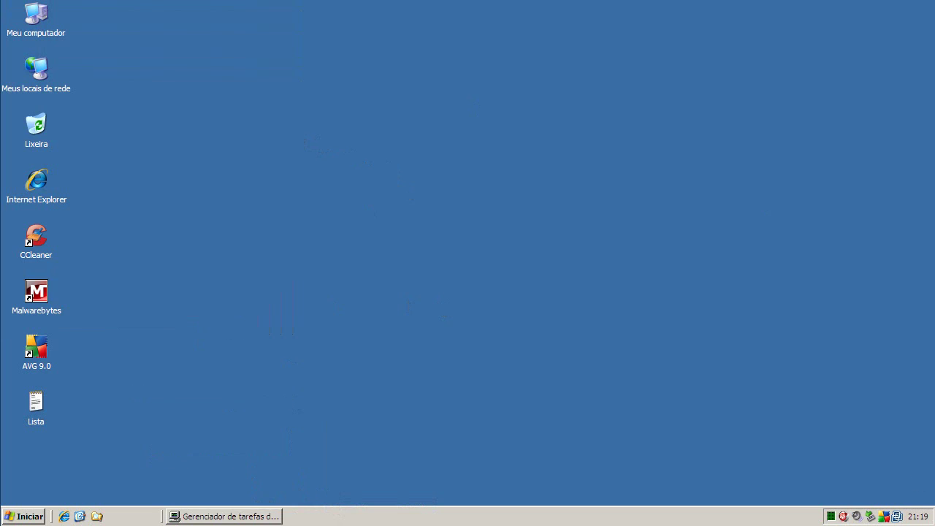
# Scan the whole computer with AVG Internet Security and quarantine XOCYEAETSSD.EXE detected by Identity Protection, accepting the reminder to save open files.
pyautogui.doubleClick(885, 517)
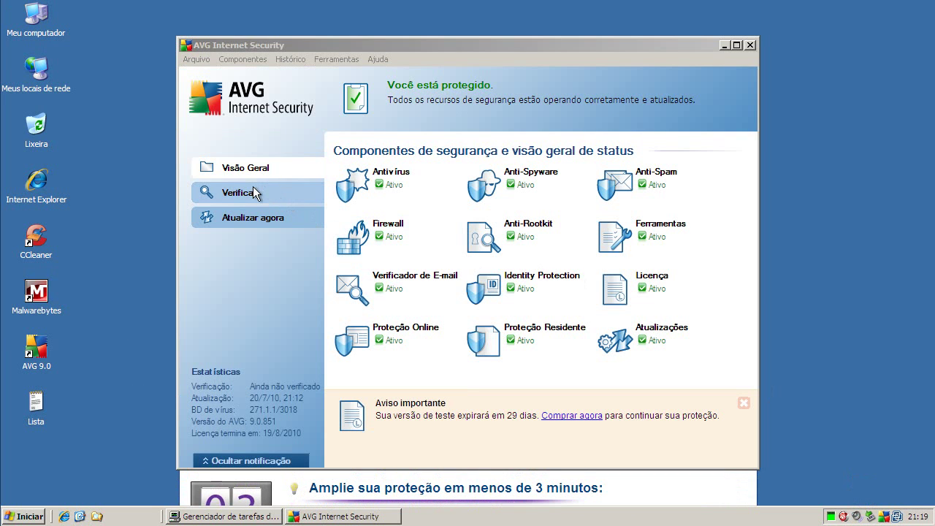
pyautogui.click(262, 192)
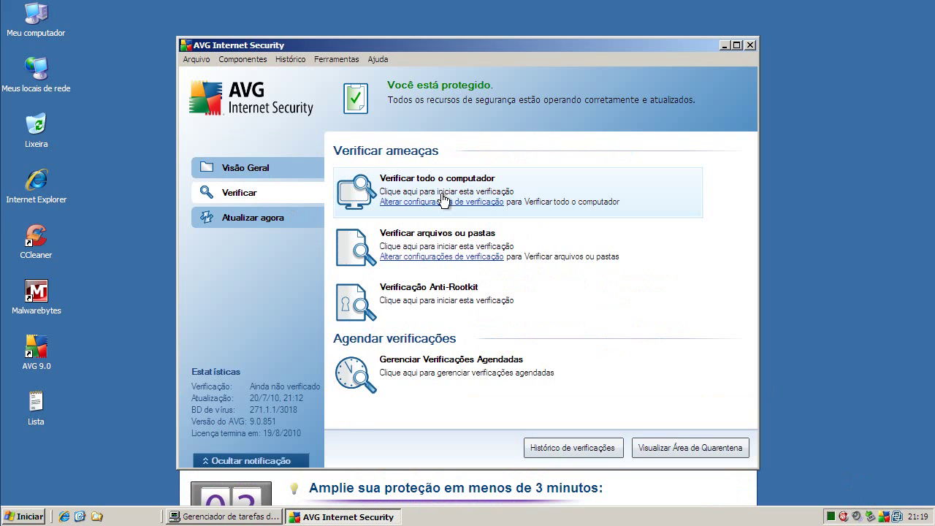
pyautogui.click(441, 196)
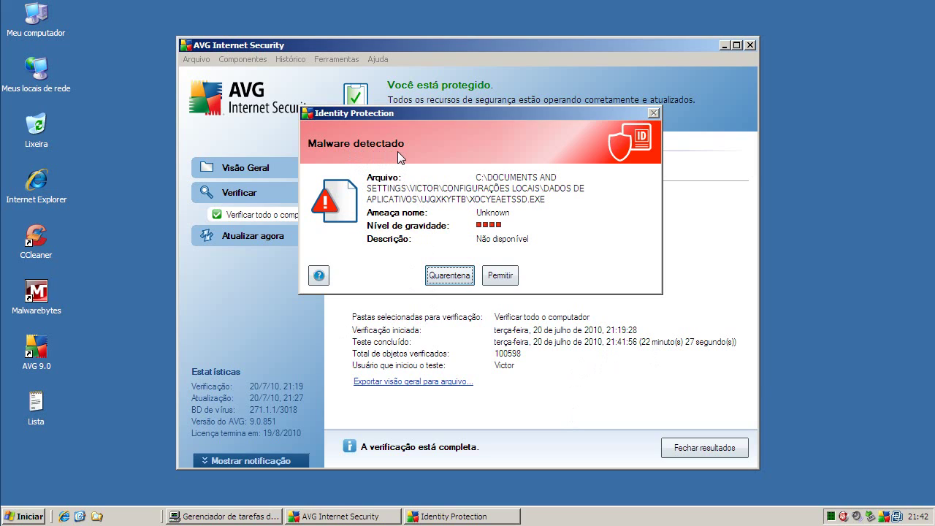
pyautogui.click(443, 278)
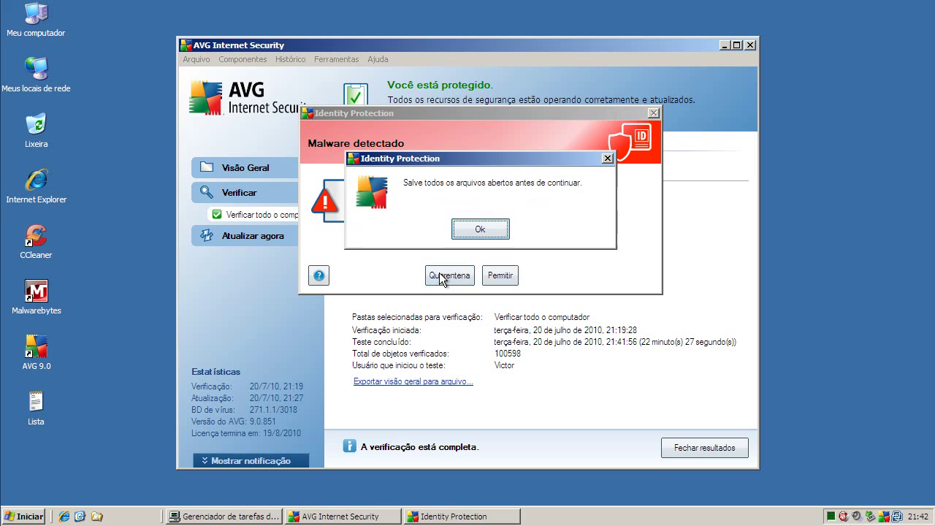
pyautogui.click(468, 228)
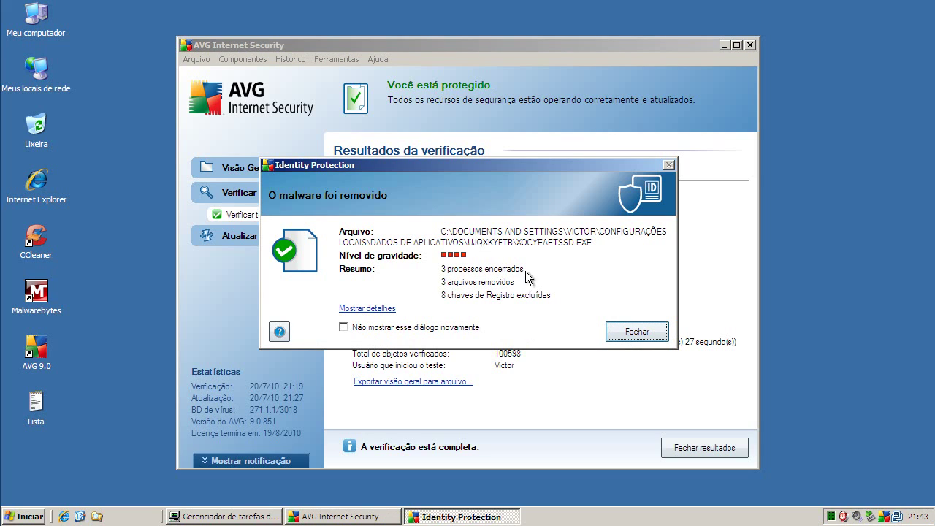
# Close the Identity Protection removal report and the whole-computer scan results, and exit the AVG Internet Security window.
pyautogui.click(637, 333)
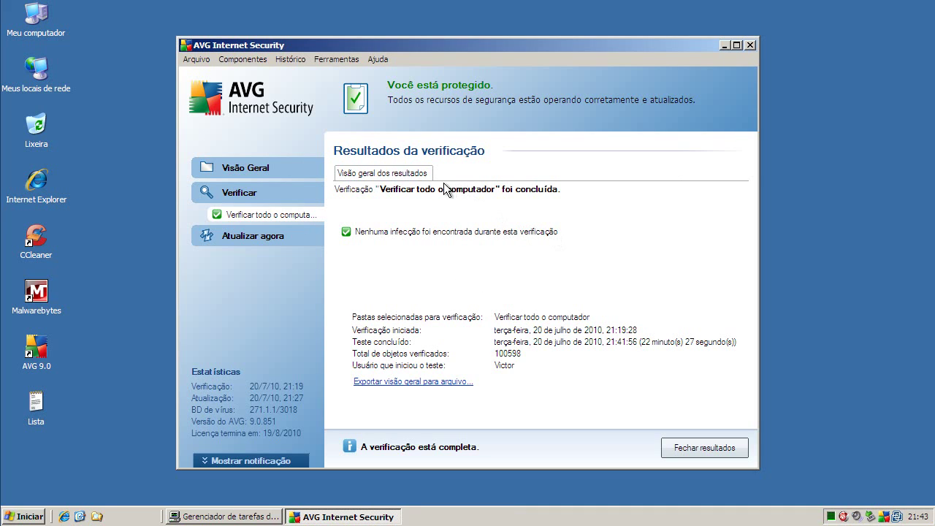
pyautogui.click(726, 449)
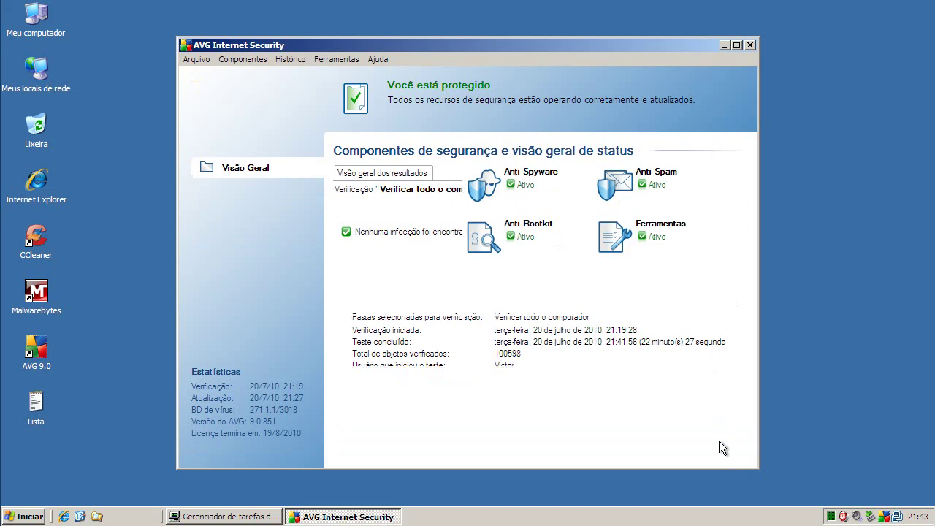
pyautogui.click(751, 45)
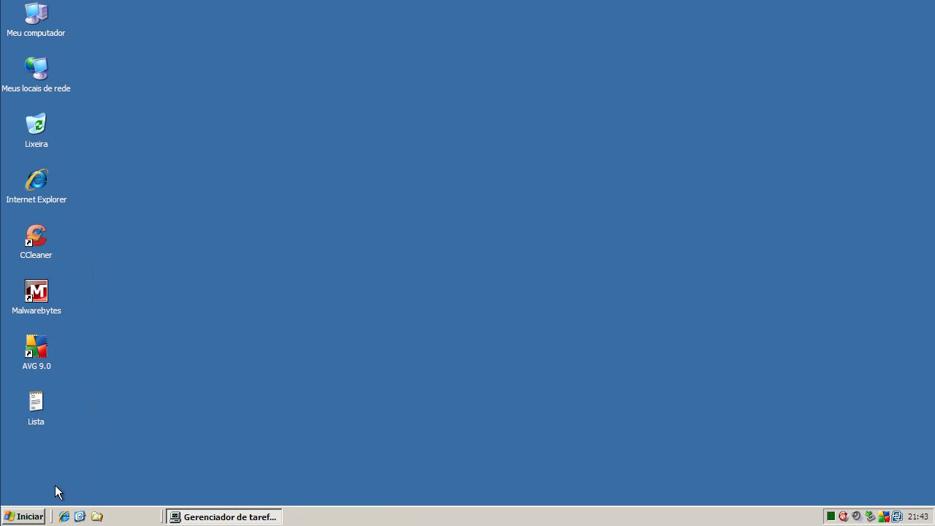
# Restart the computer through the Windows shutdown options.
pyautogui.click(37, 517)
pyautogui.click(70, 499)
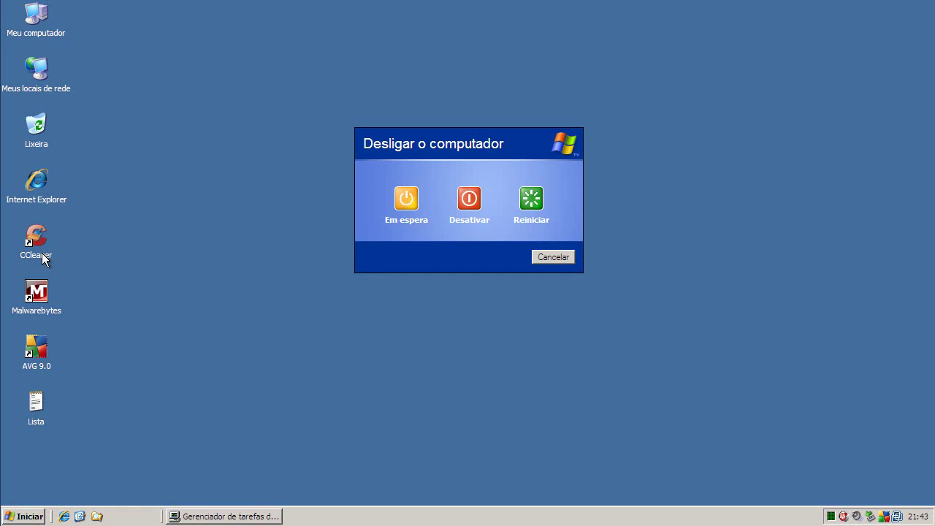
pyautogui.click(532, 197)
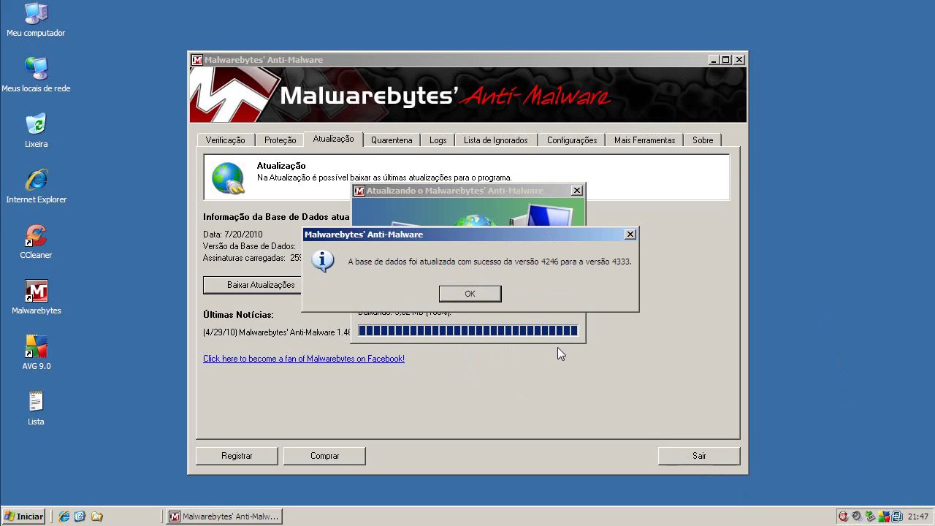
# Acknowledge the Malwarebytes' Anti-Malware database update and run a quick scan (Verificação Rápida), dismissing the completion notice.
pyautogui.click(470, 294)
pyautogui.click(237, 140)
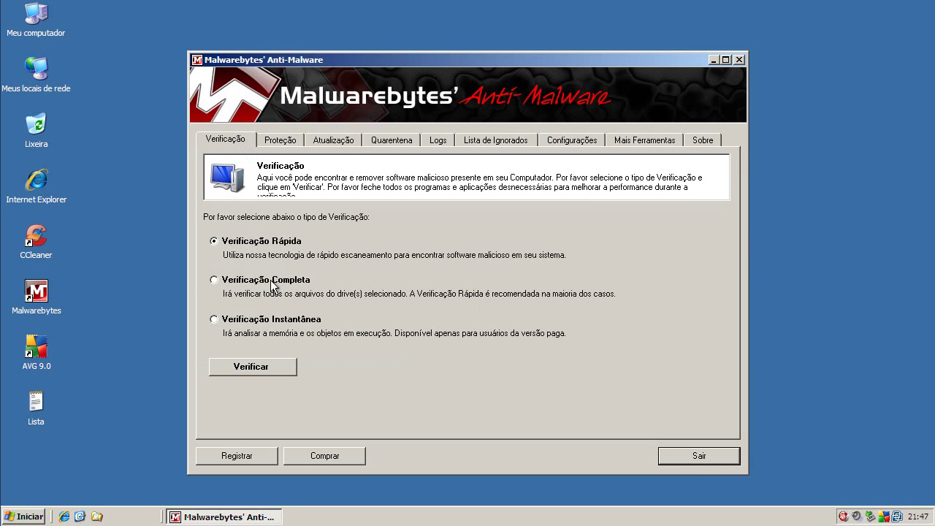
pyautogui.click(275, 369)
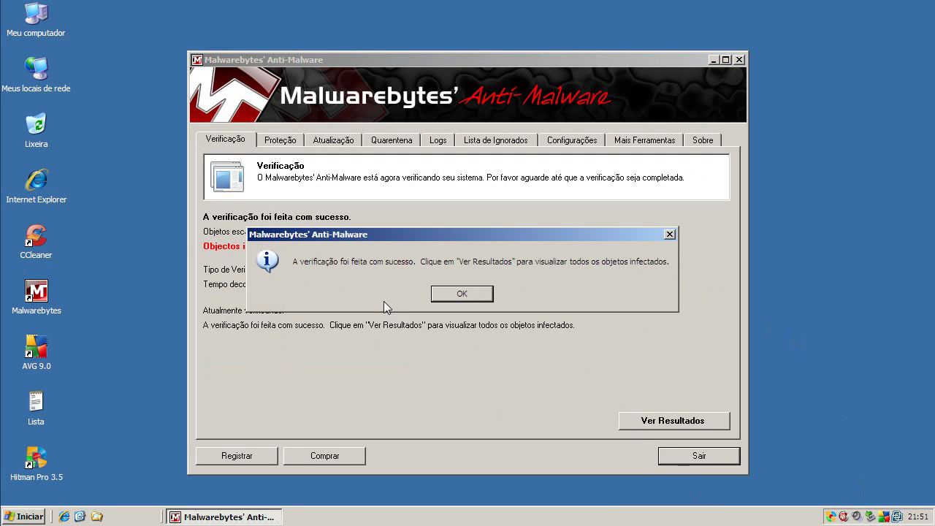
pyautogui.click(447, 296)
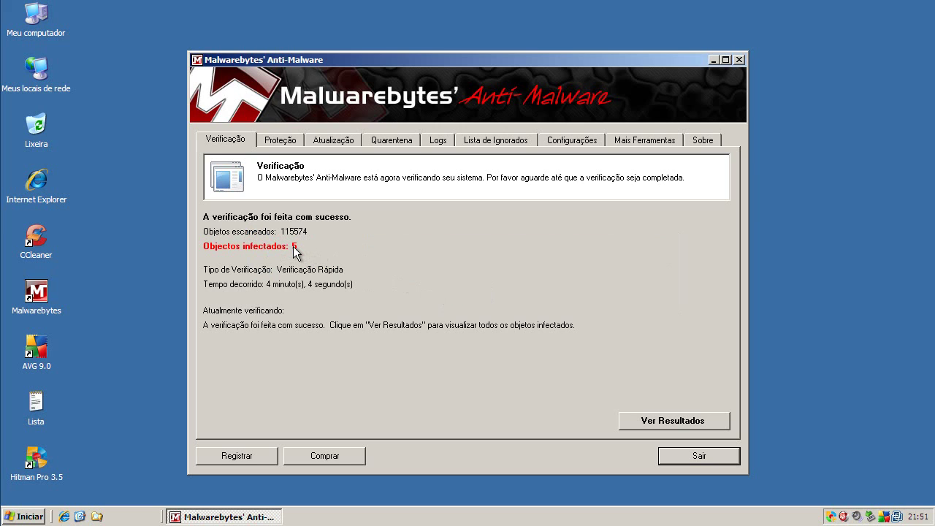
# Show the Malwarebytes scan results in a maximized window and widen the columns until the threat names and full item paths are readable.
pyautogui.click(687, 421)
pyautogui.moveTo(389, 213); pyautogui.dragTo(422, 213)
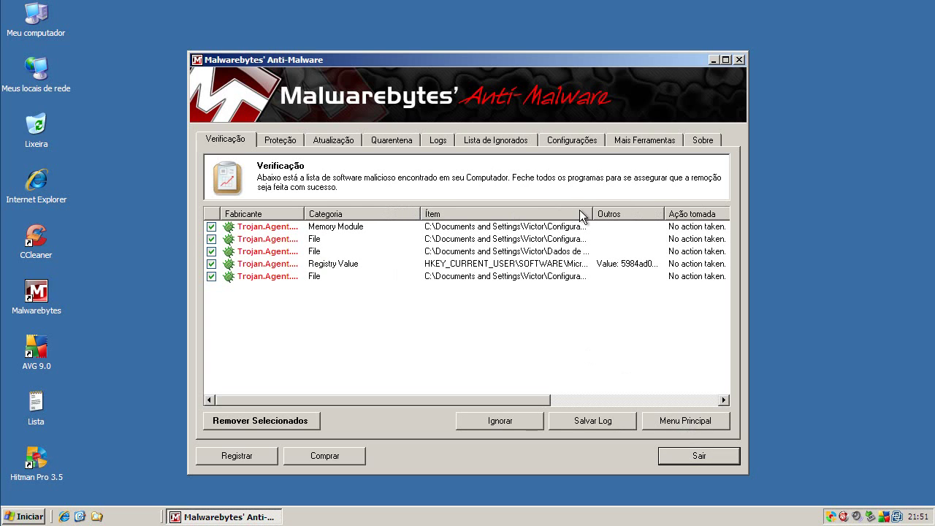
pyautogui.moveTo(305, 211); pyautogui.dragTo(326, 212)
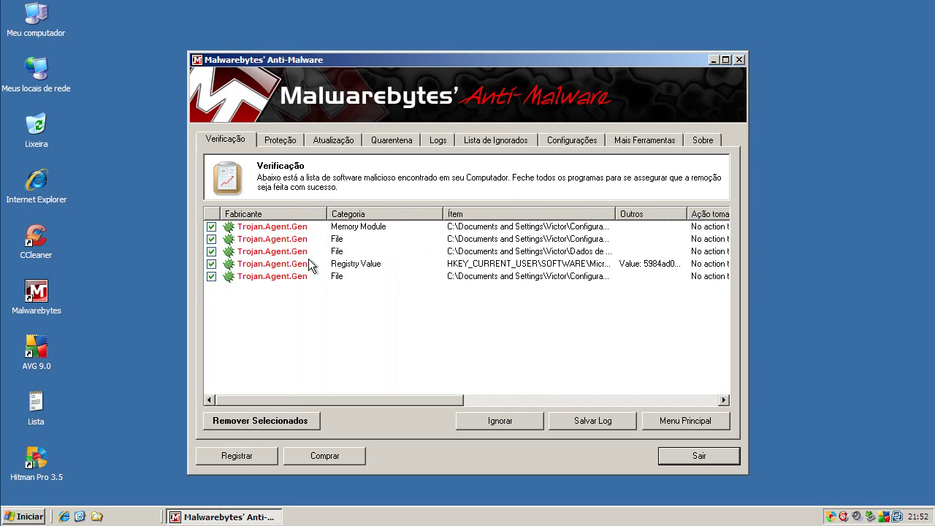
pyautogui.click(725, 60)
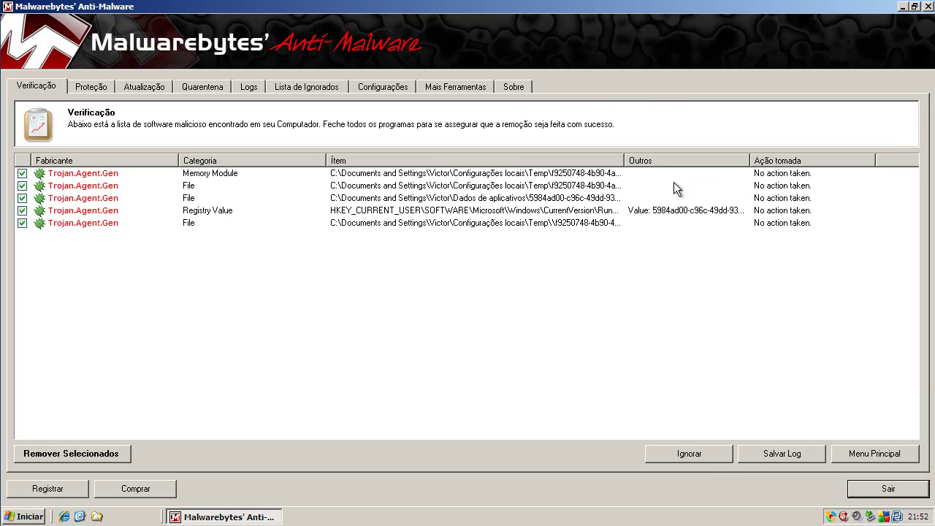
pyautogui.moveTo(625, 161); pyautogui.dragTo(802, 161)
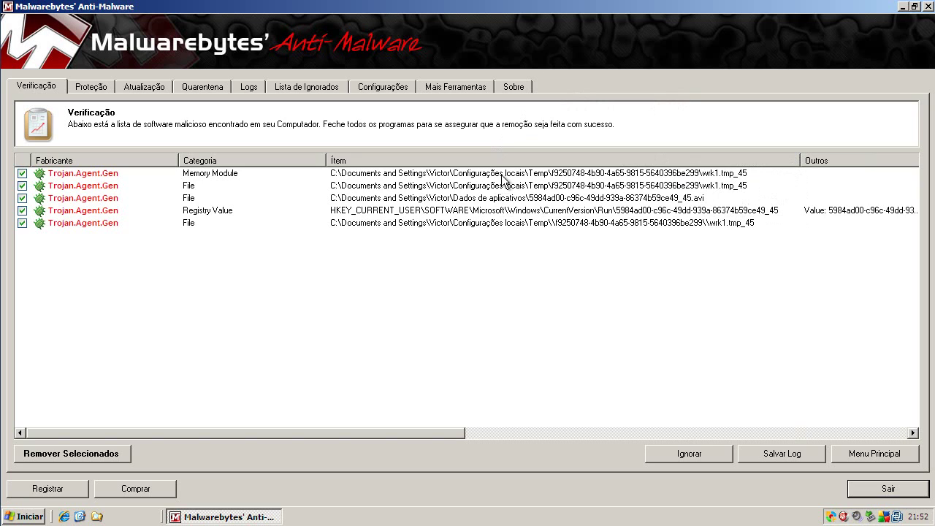
# Examine the paths of the detected Trojan.Agent.Gen entries, comparing the memory module, files and registry value.
pyautogui.click(554, 175)
pyautogui.click(559, 187)
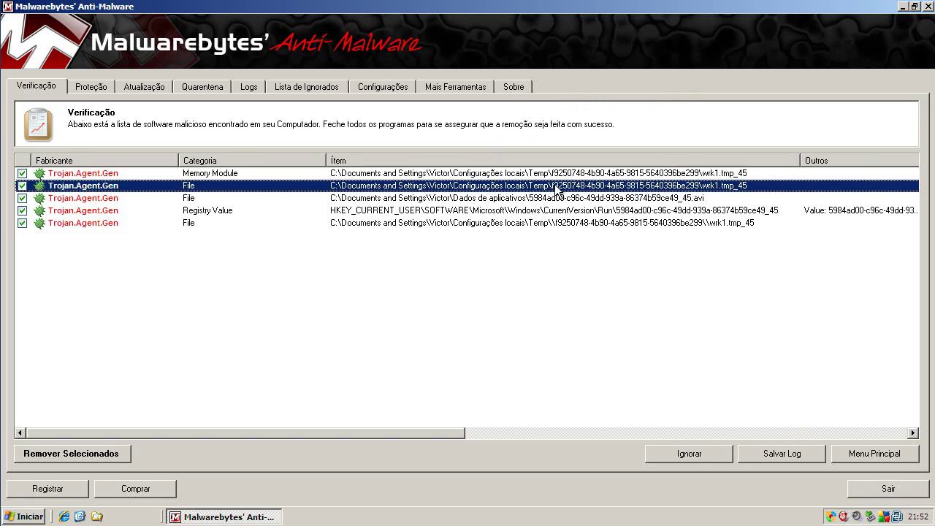
pyautogui.click(561, 177)
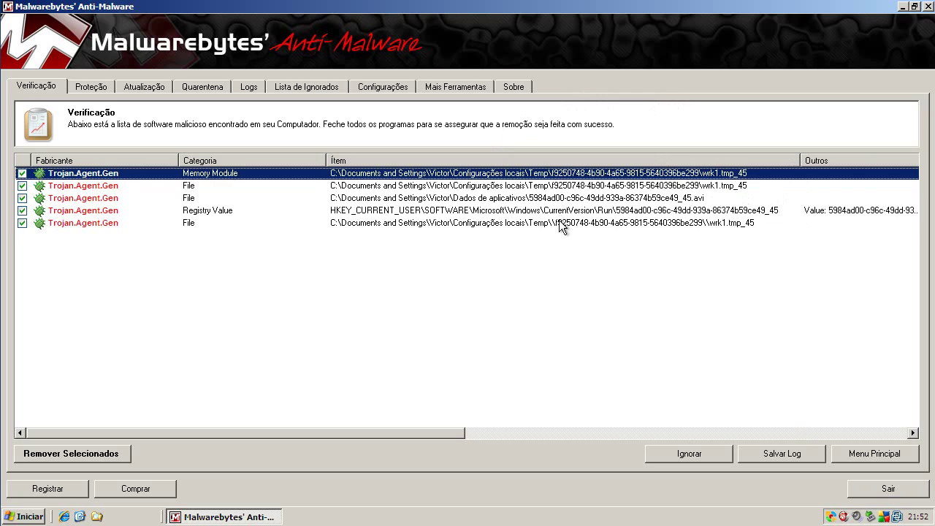
pyautogui.click(563, 223)
pyautogui.click(561, 188)
pyautogui.click(561, 177)
pyautogui.click(472, 199)
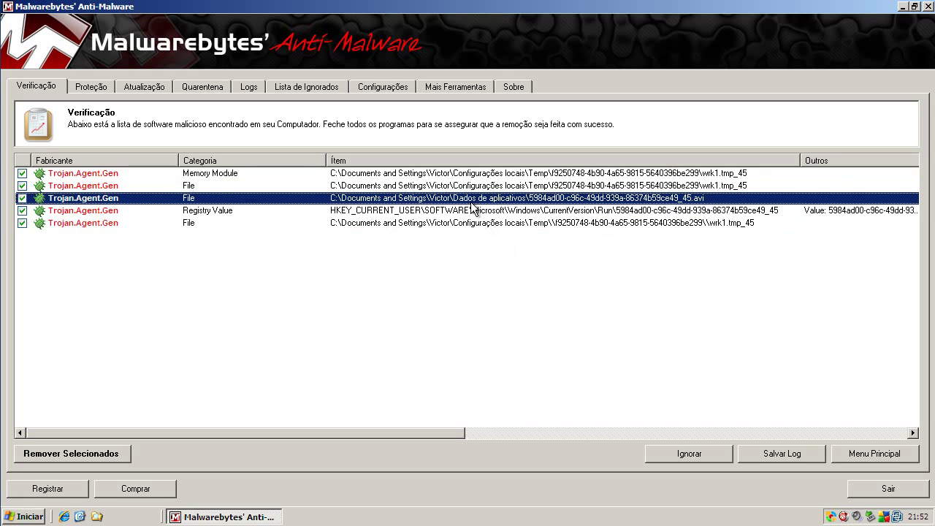
pyautogui.click(521, 211)
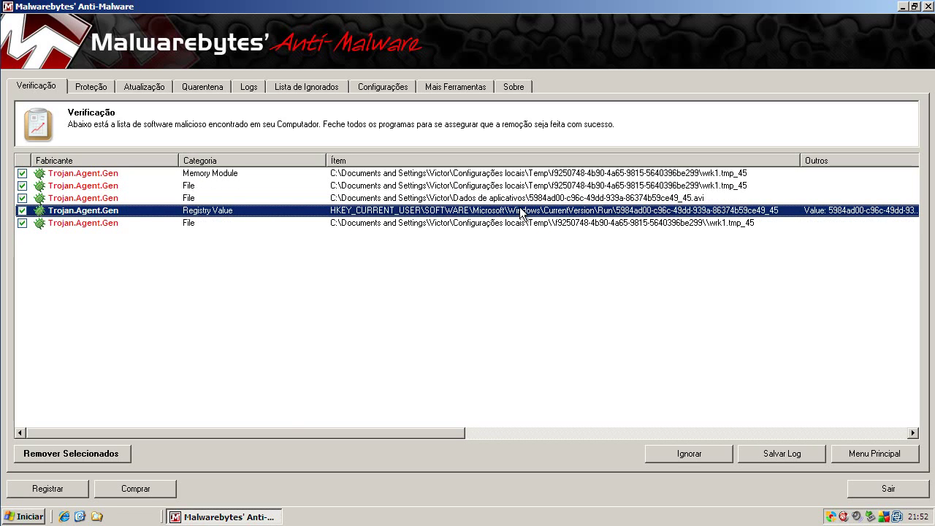
# Remove all the checked Trojan.Agent.Gen items, close the removal log, and agree to restart the computer.
pyautogui.click(103, 447)
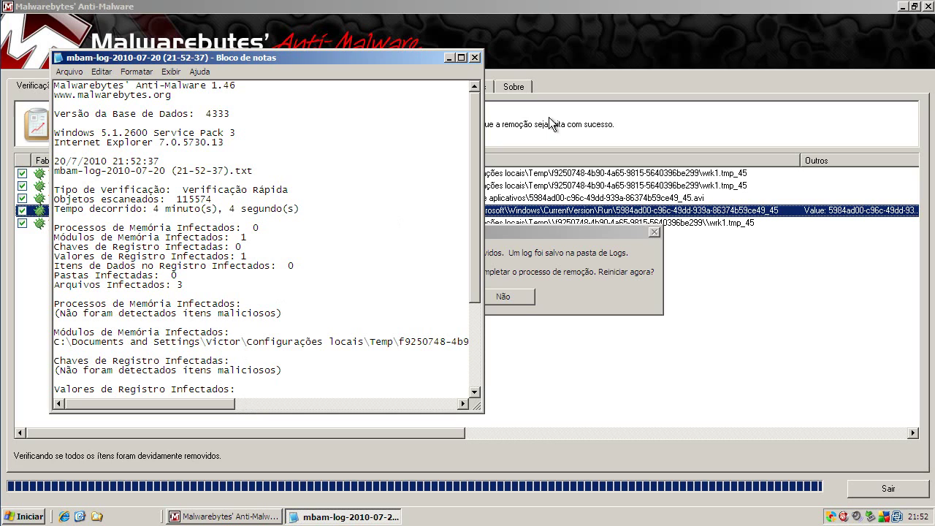
pyautogui.click(474, 57)
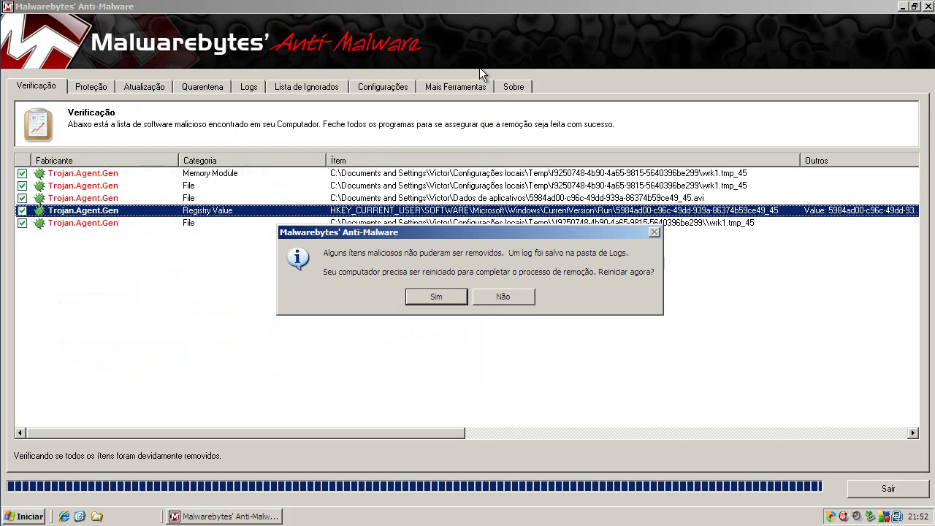
pyautogui.click(459, 294)
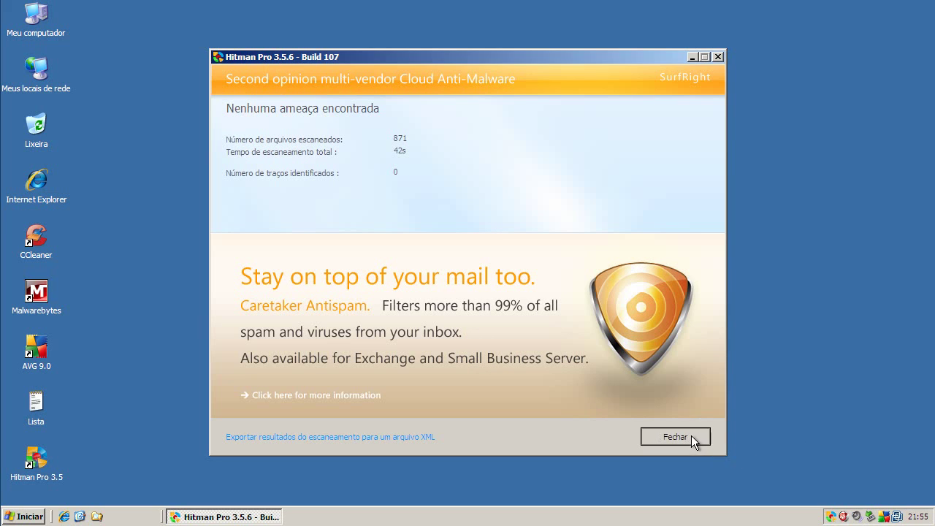
# Close the Hitman Pro scan results and open AVG Internet Security.
pyautogui.click(692, 436)
pyautogui.doubleClick(886, 516)
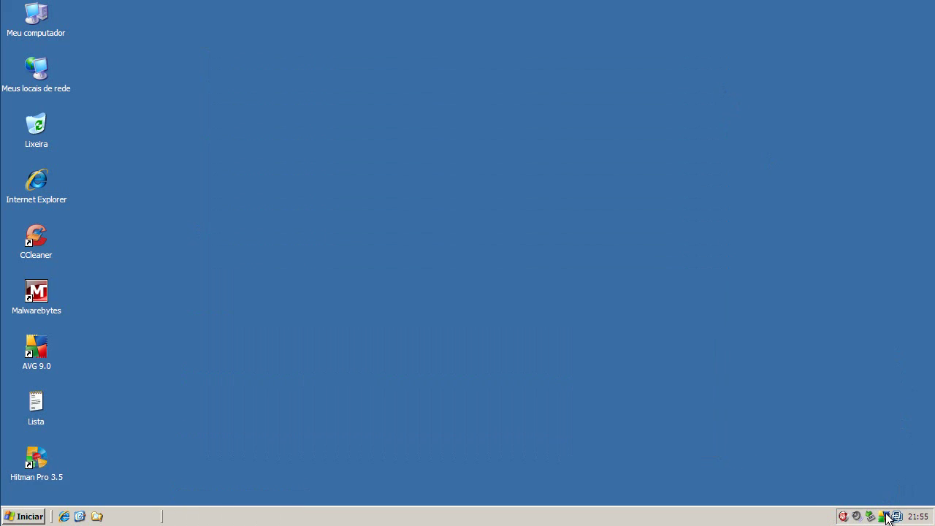